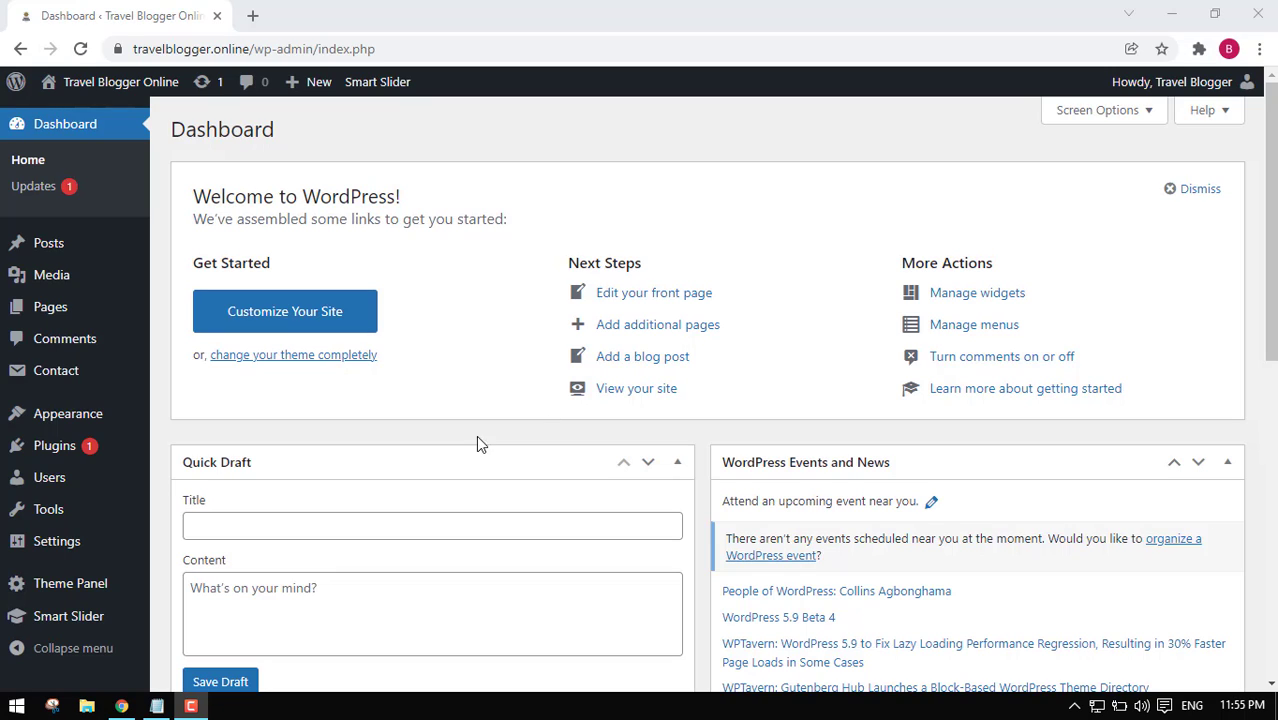
Go to the Users page and open the Add New User form.
mouse_move(50, 490)
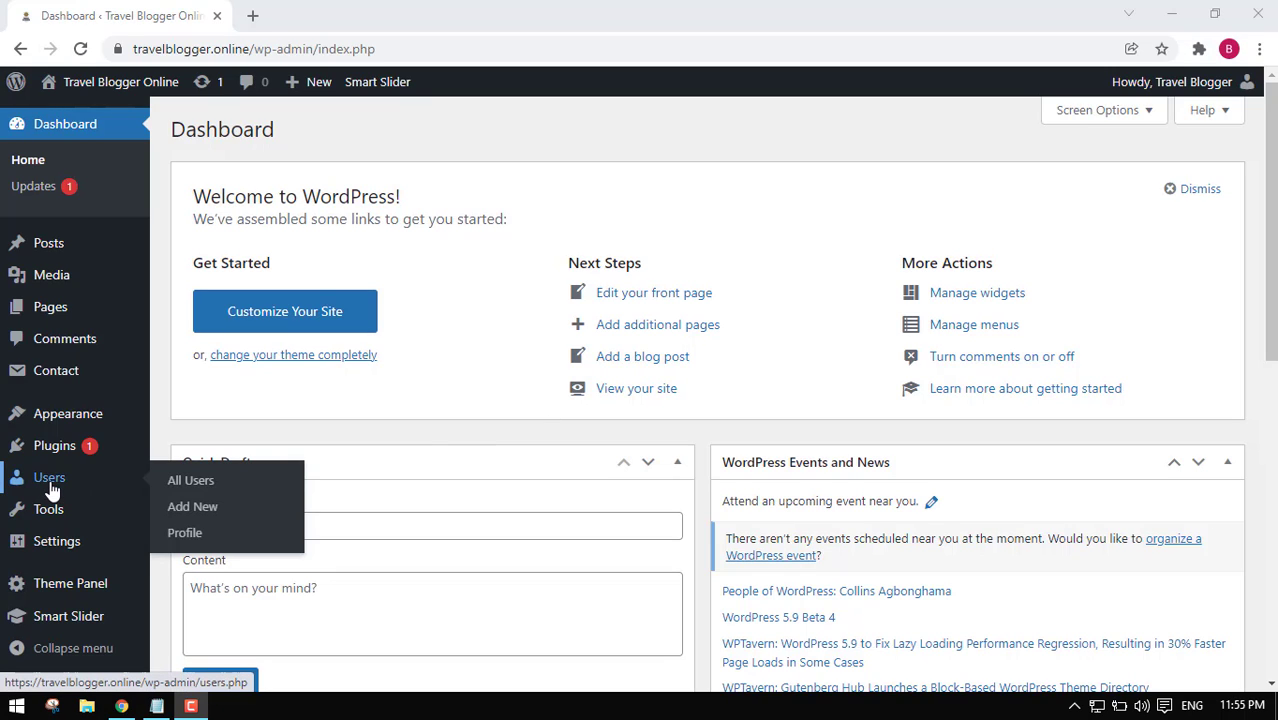
click(62, 479)
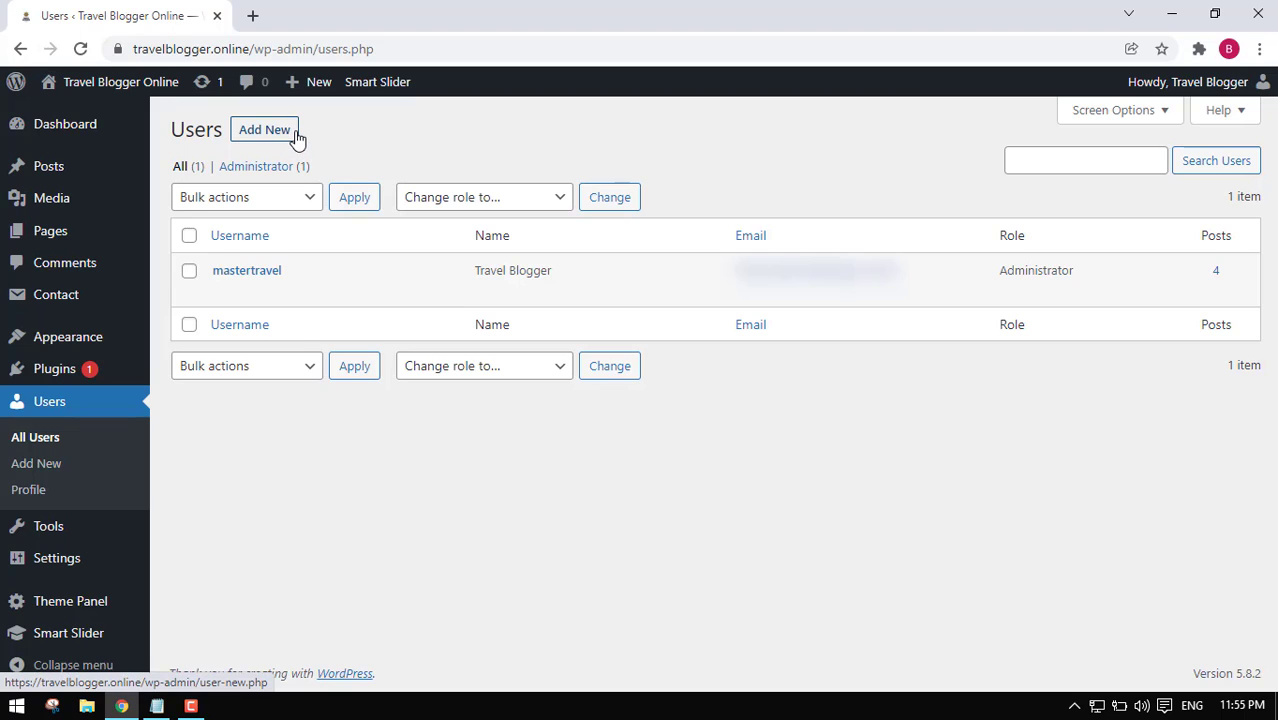
click(295, 135)
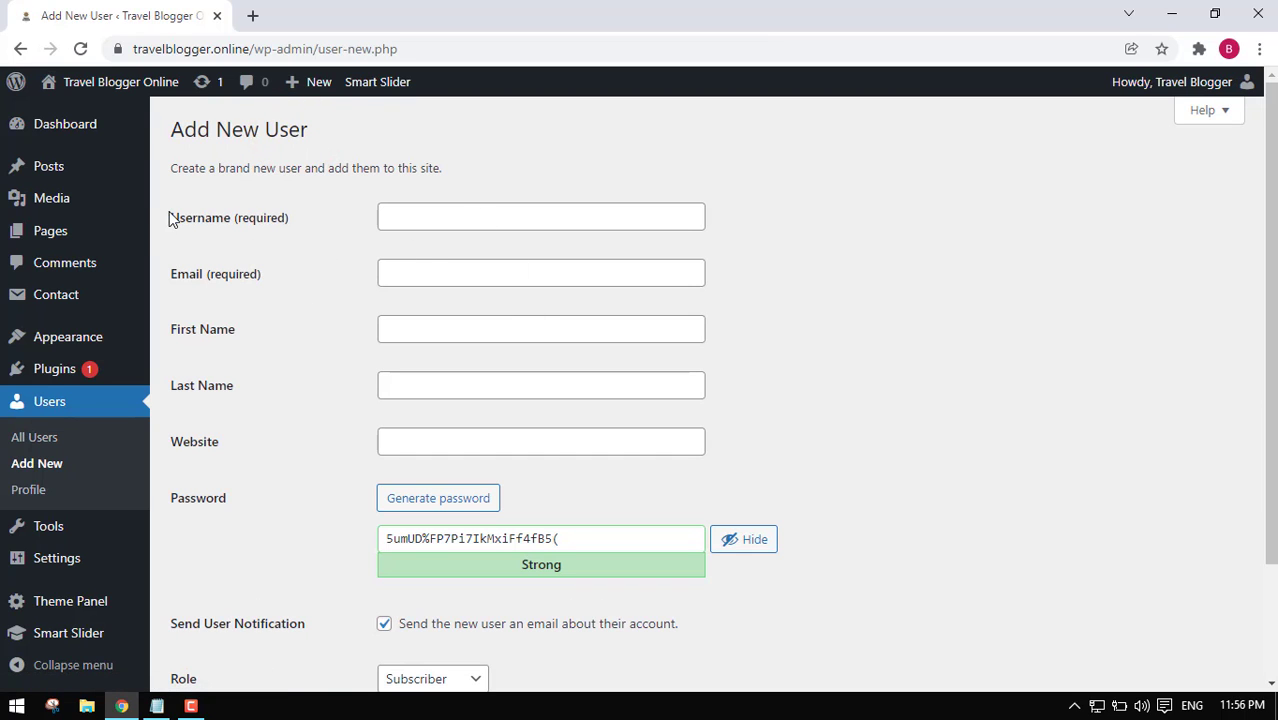
Point out the Username and Email fields, then place the cursor in Username.
drag(171, 217, 294, 234)
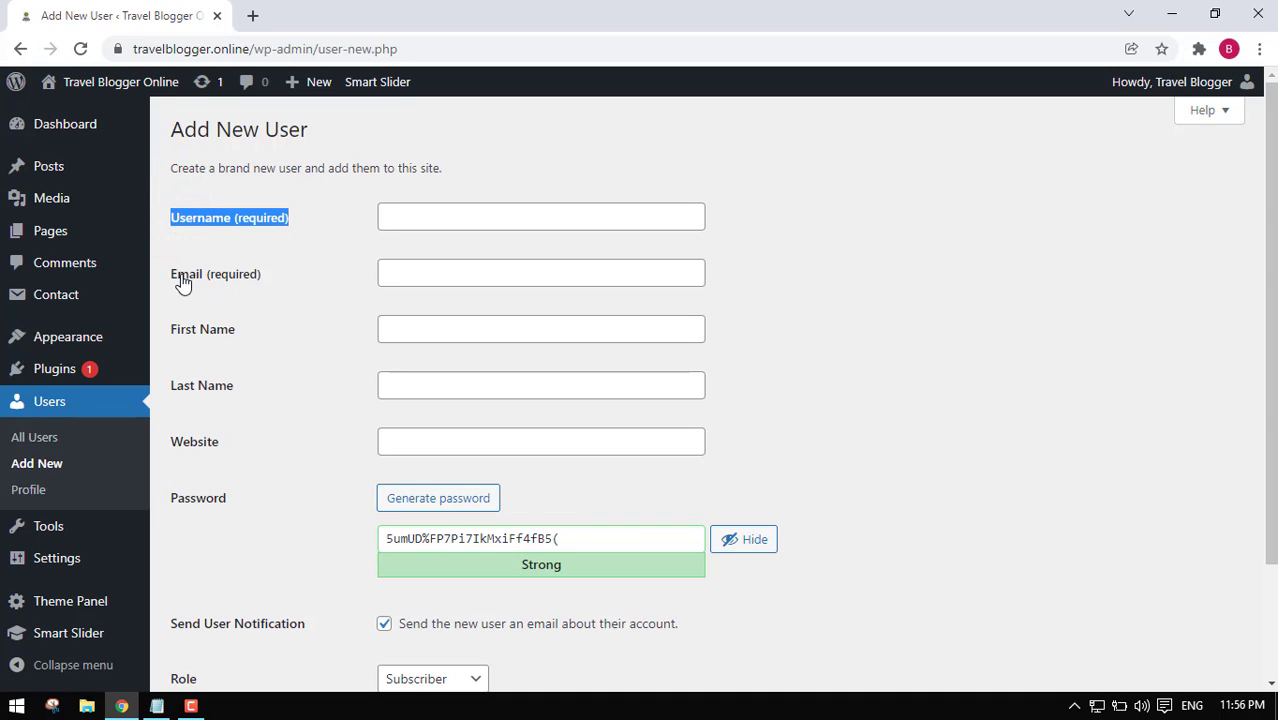
drag(171, 274, 298, 276)
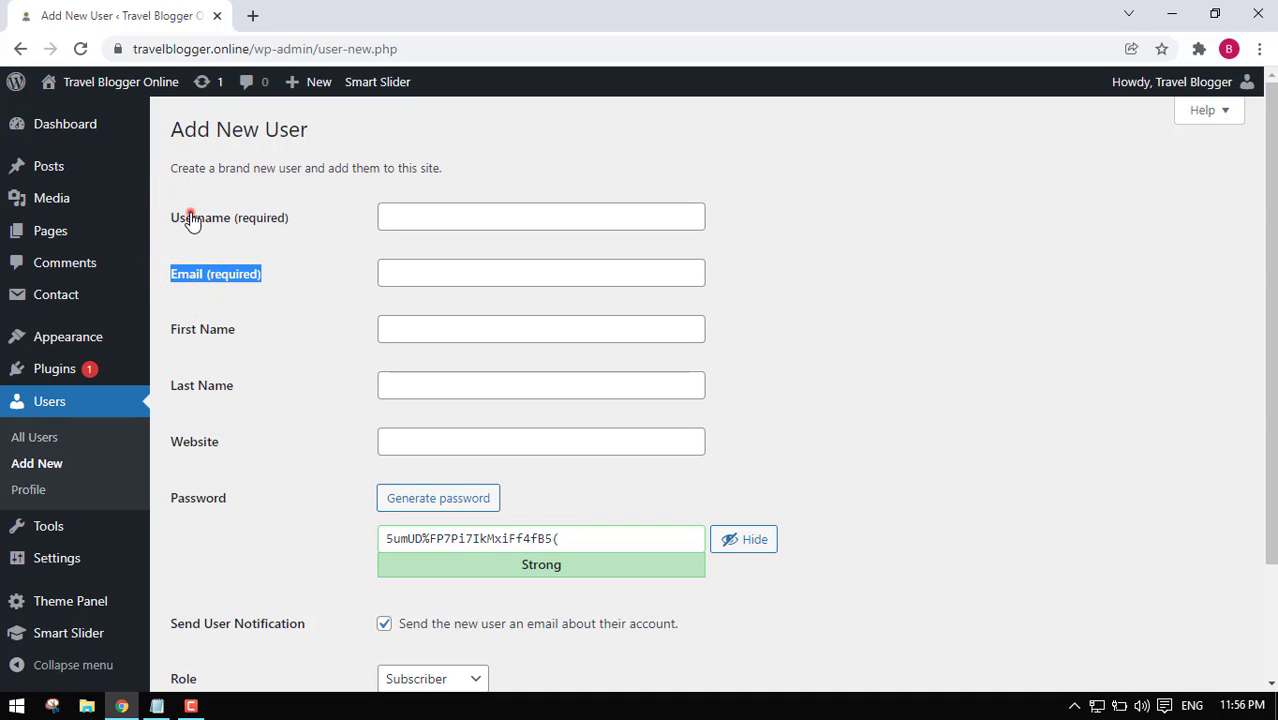
drag(180, 217, 288, 234)
click(297, 249)
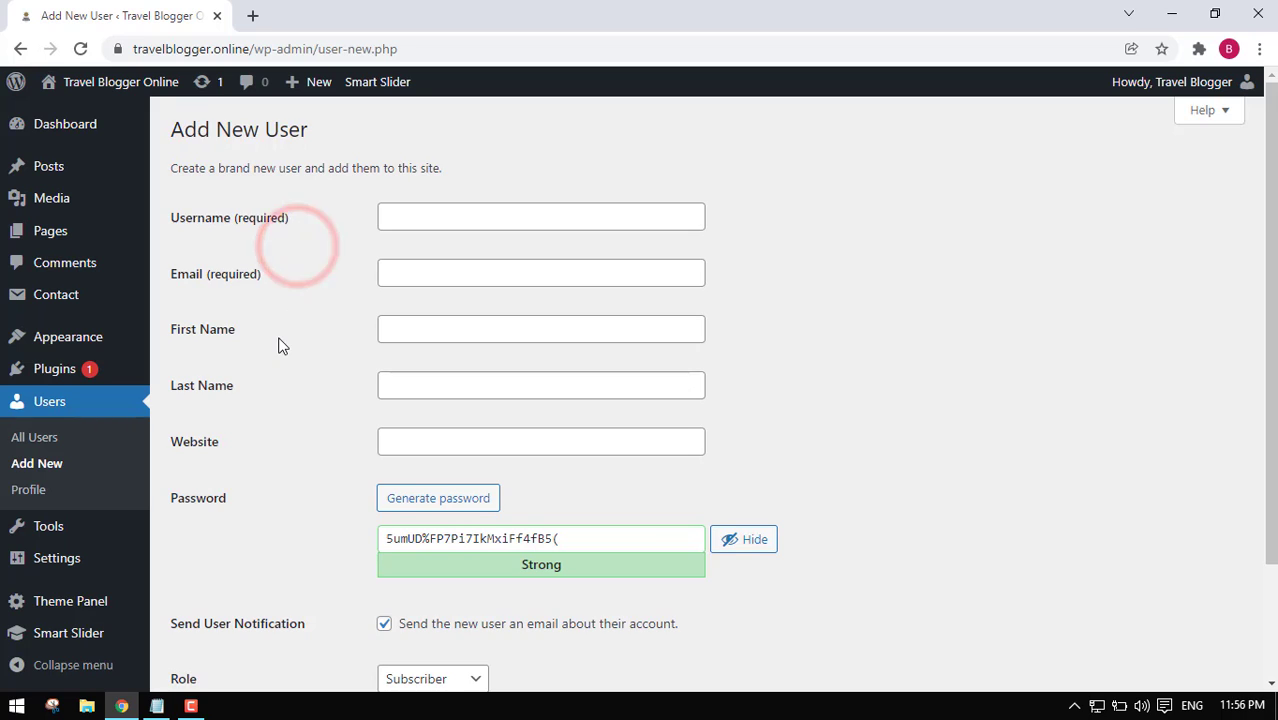
scroll(284, 345, down, 2)
scroll(290, 430, up, 2)
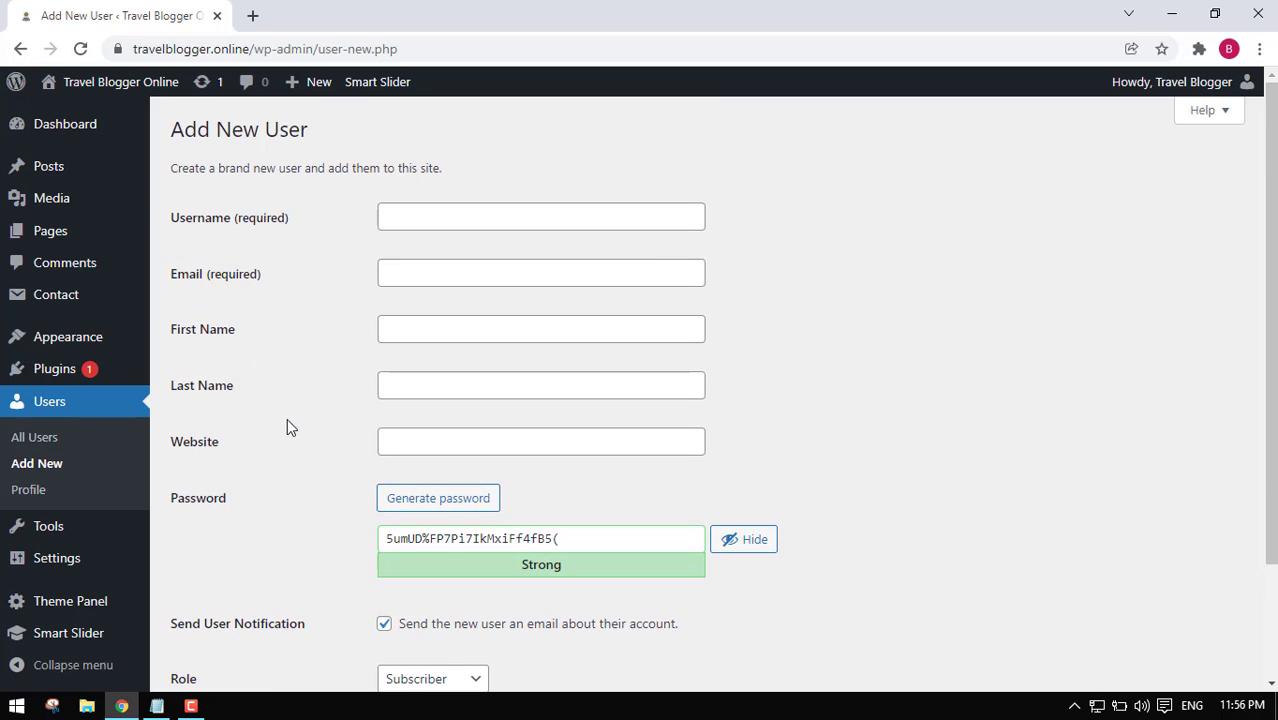
drag(180, 217, 293, 232)
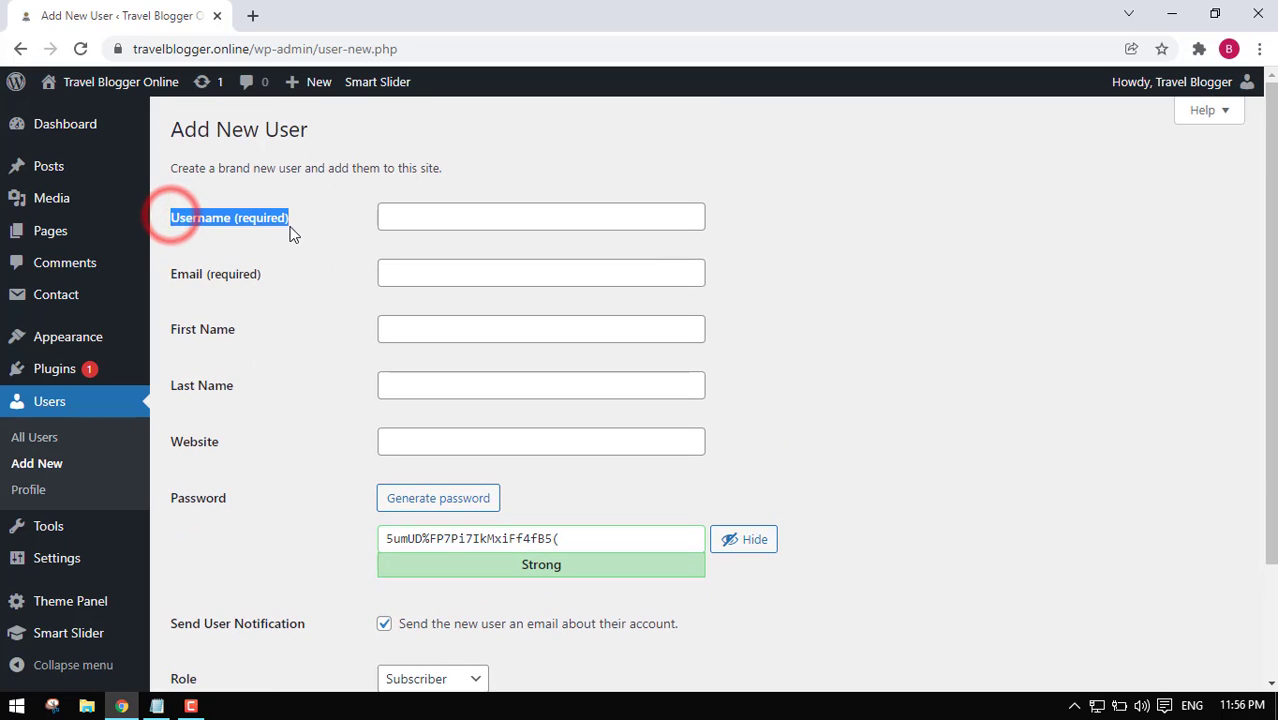
click(435, 213)
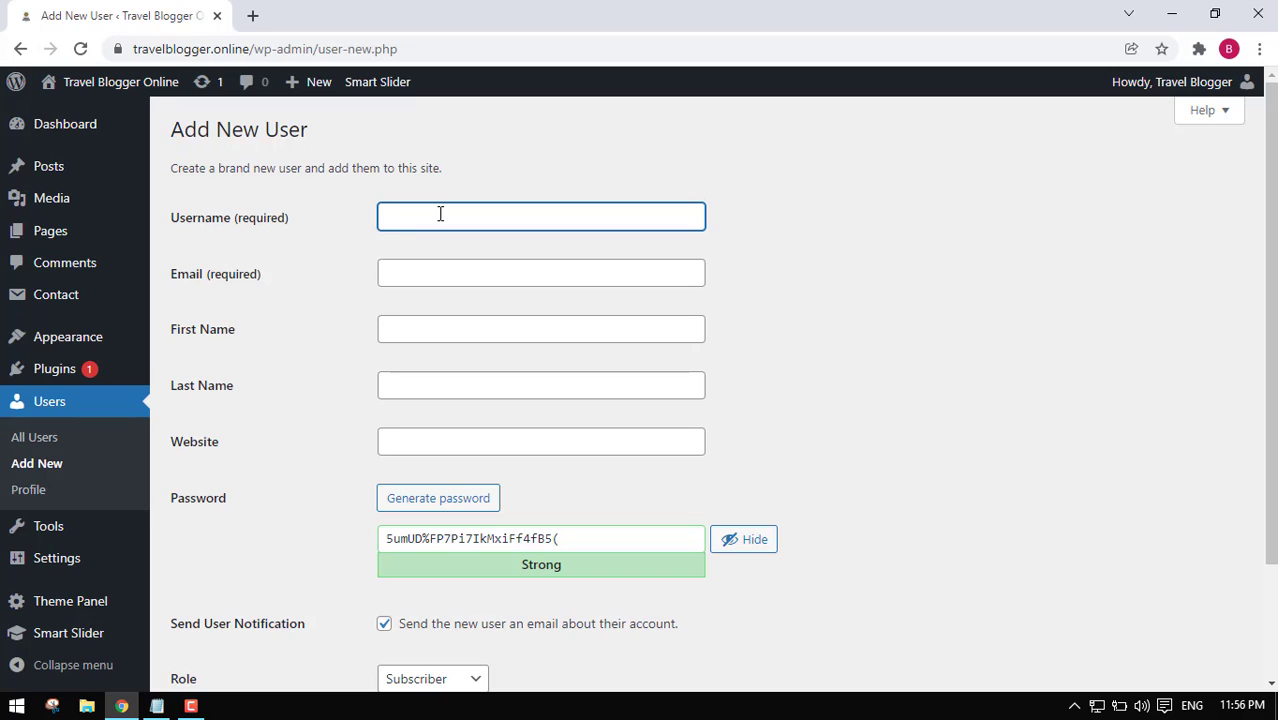
Enter the username and e-mail address, moving through First and Last Name to Website.
key(Tab)
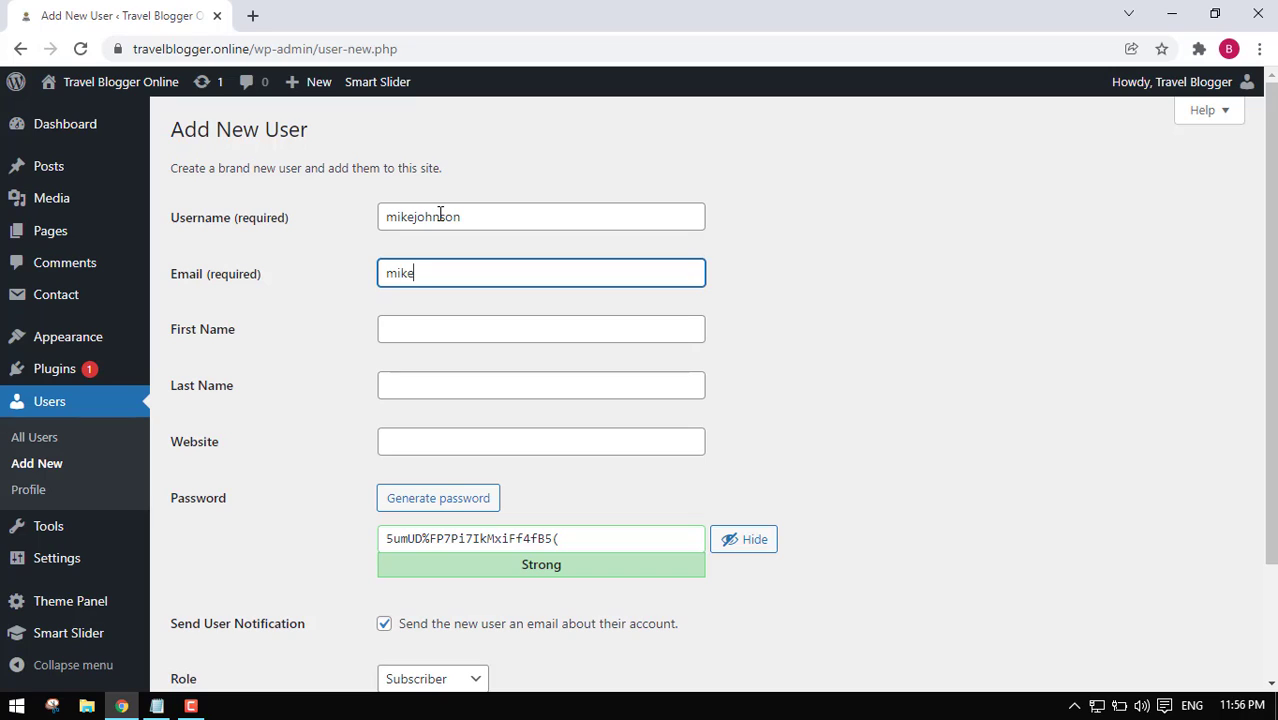
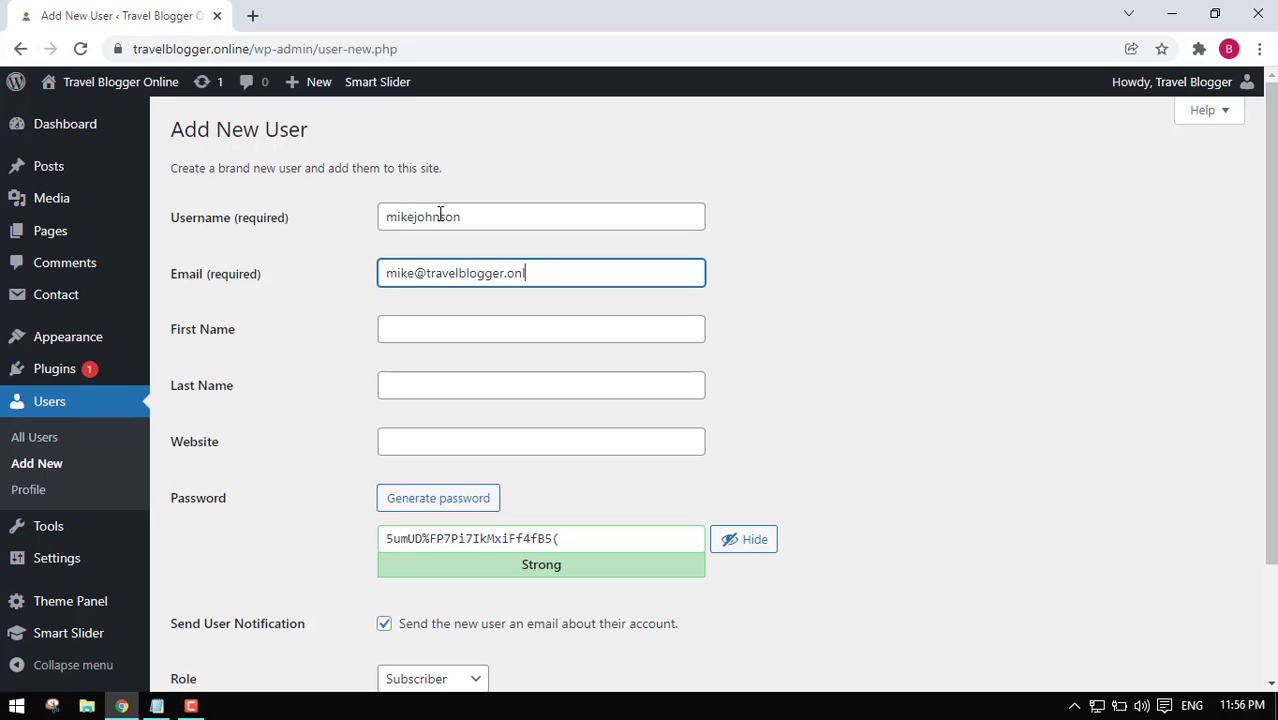
key(Tab)
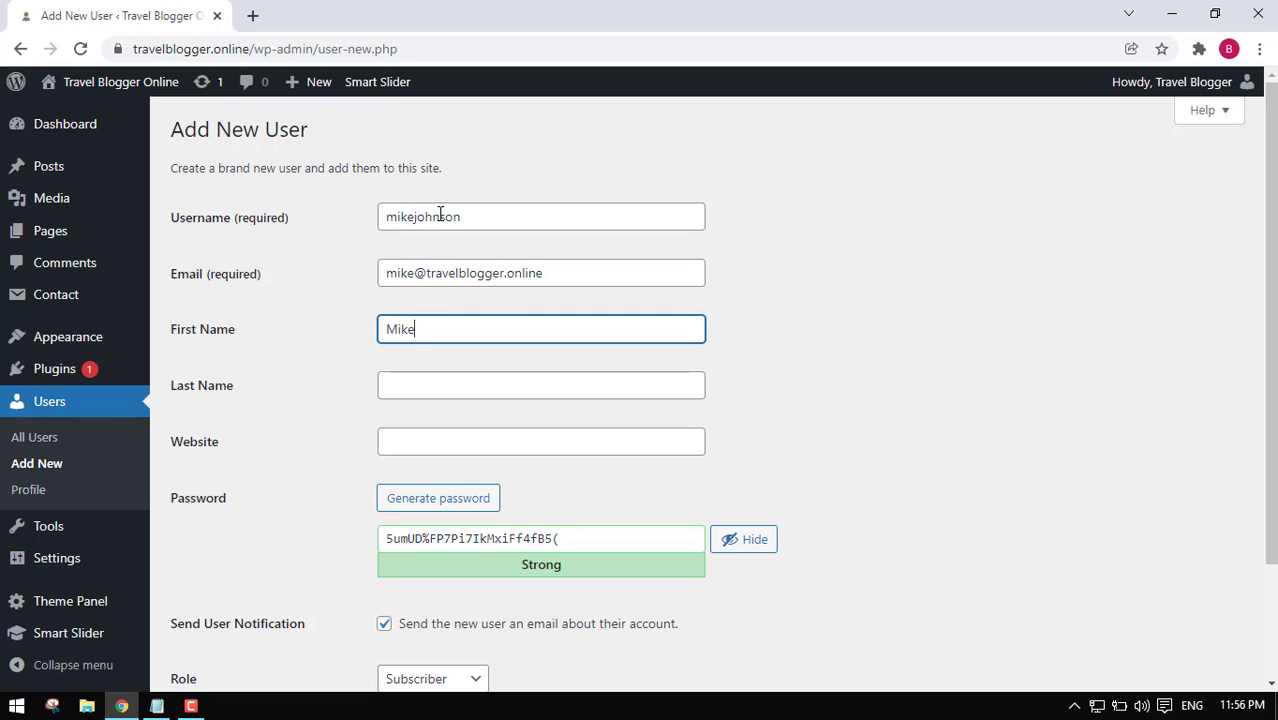
key(Tab)
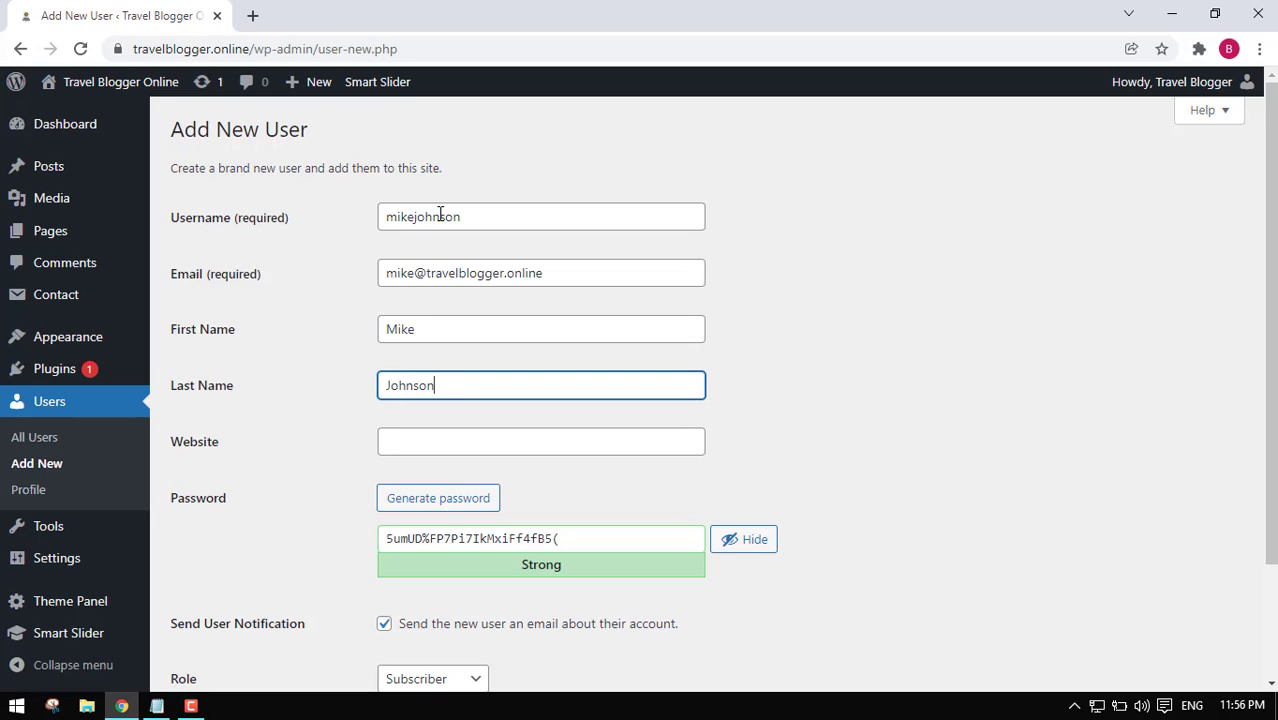
key(Tab)
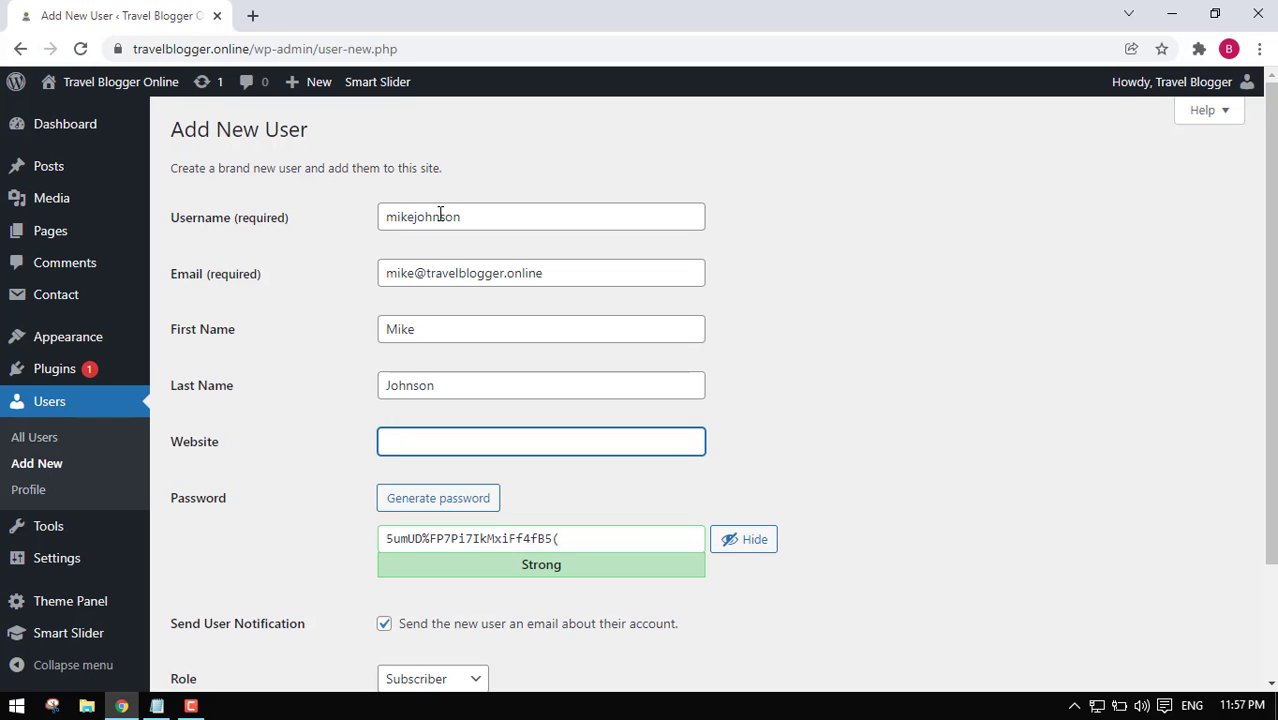
Regenerate the strong password several times, then select the whole password field.
drag(172, 497, 333, 508)
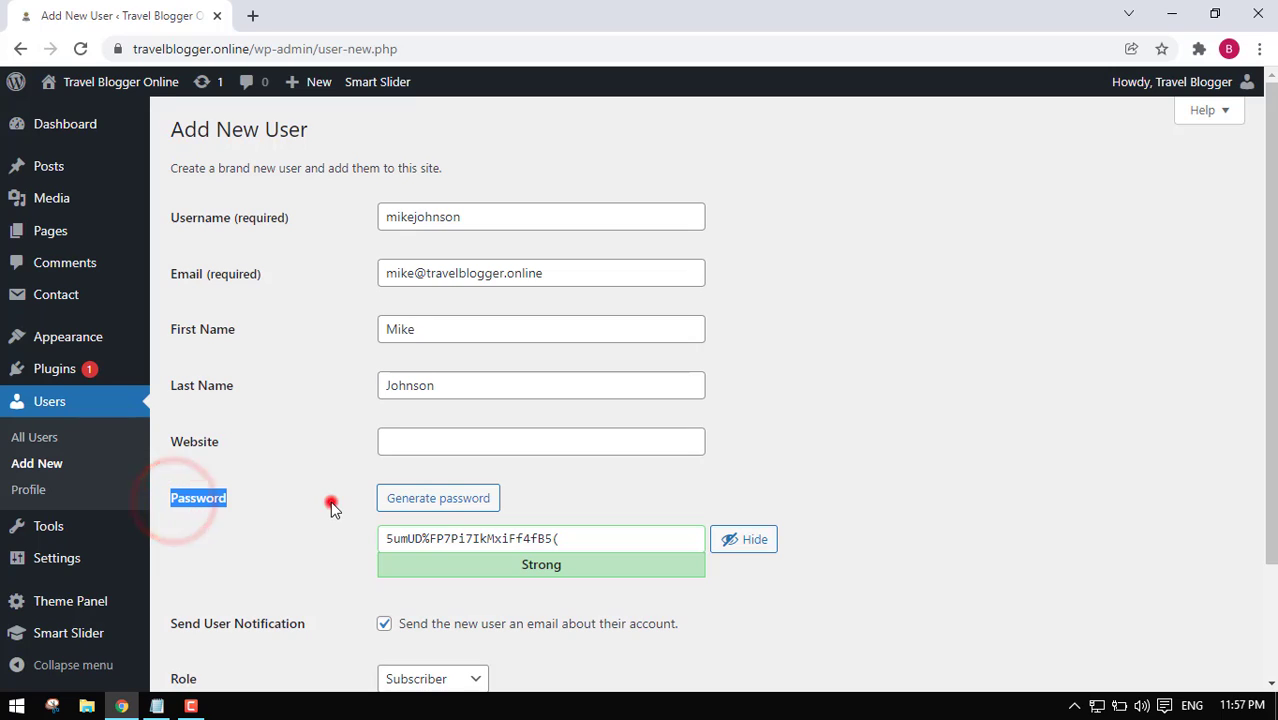
click(452, 504)
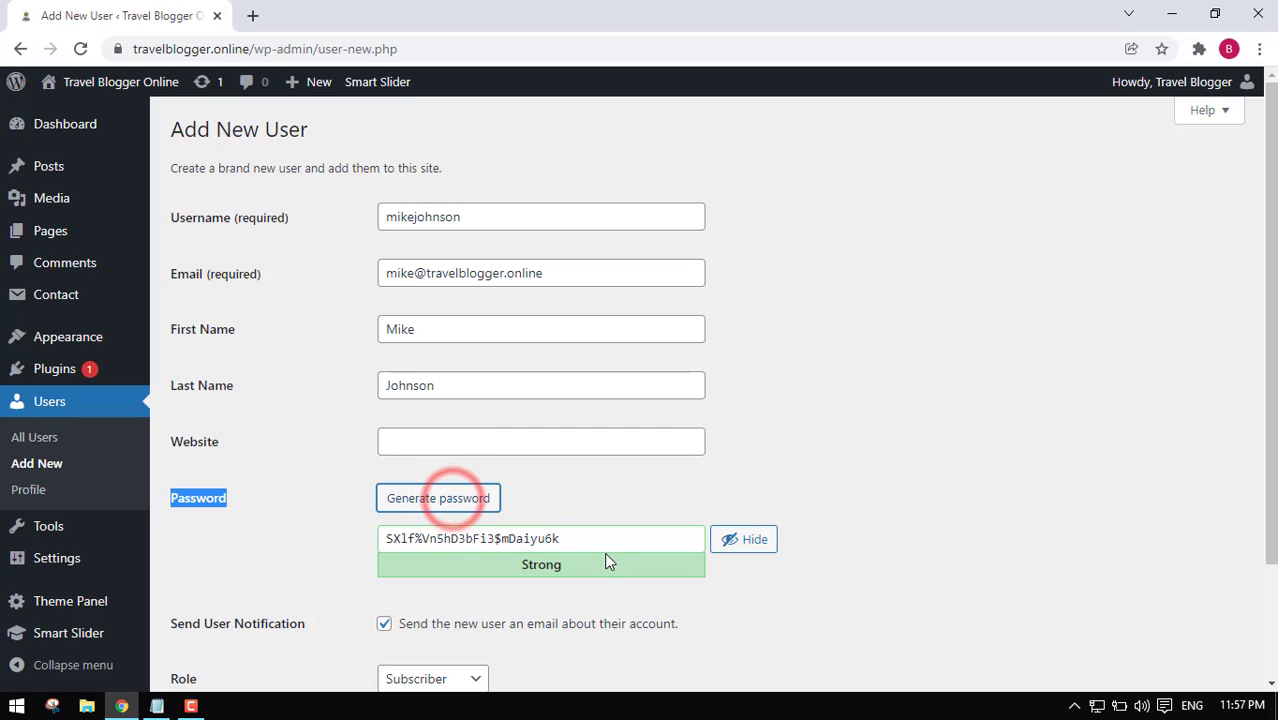
drag(585, 538, 337, 568)
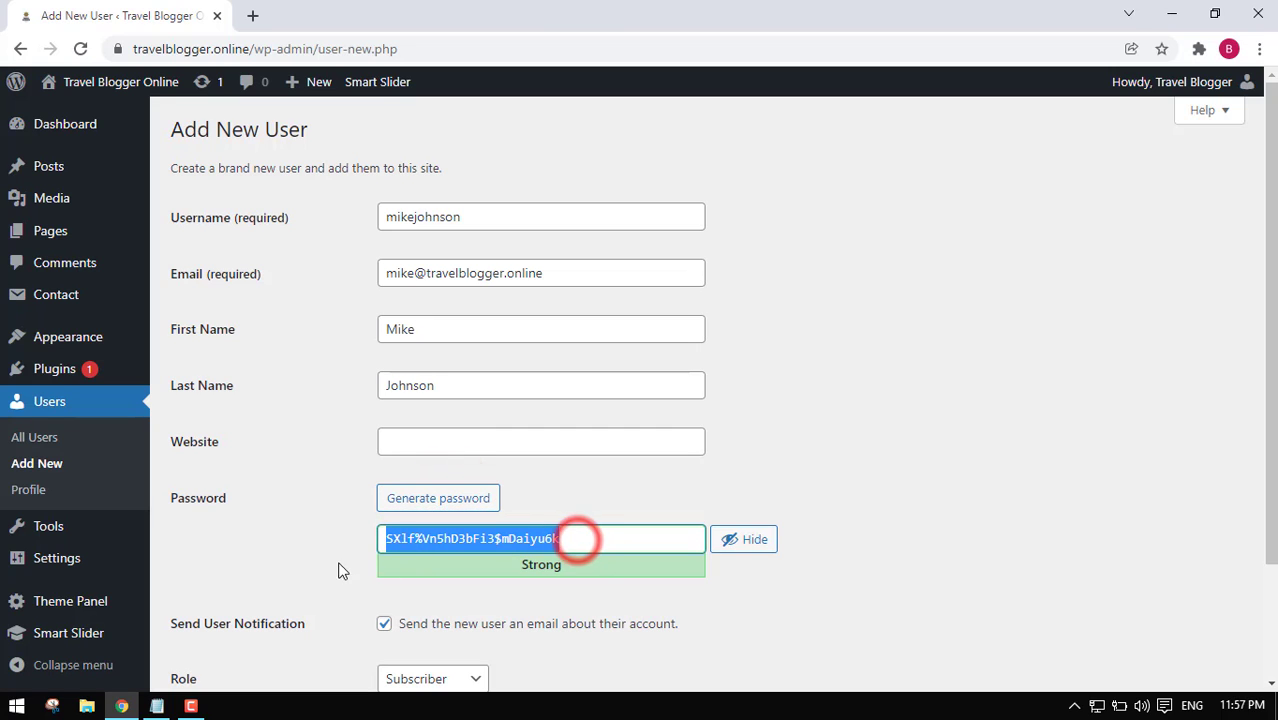
click(455, 508)
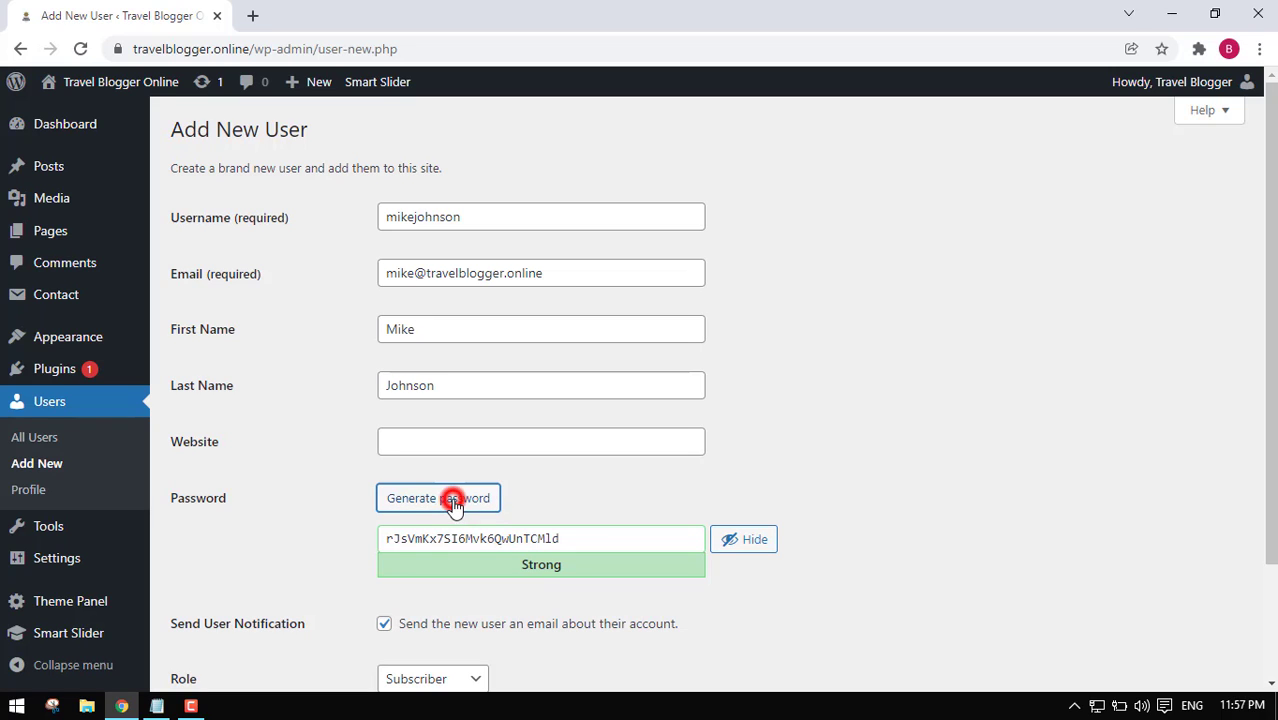
click(455, 508)
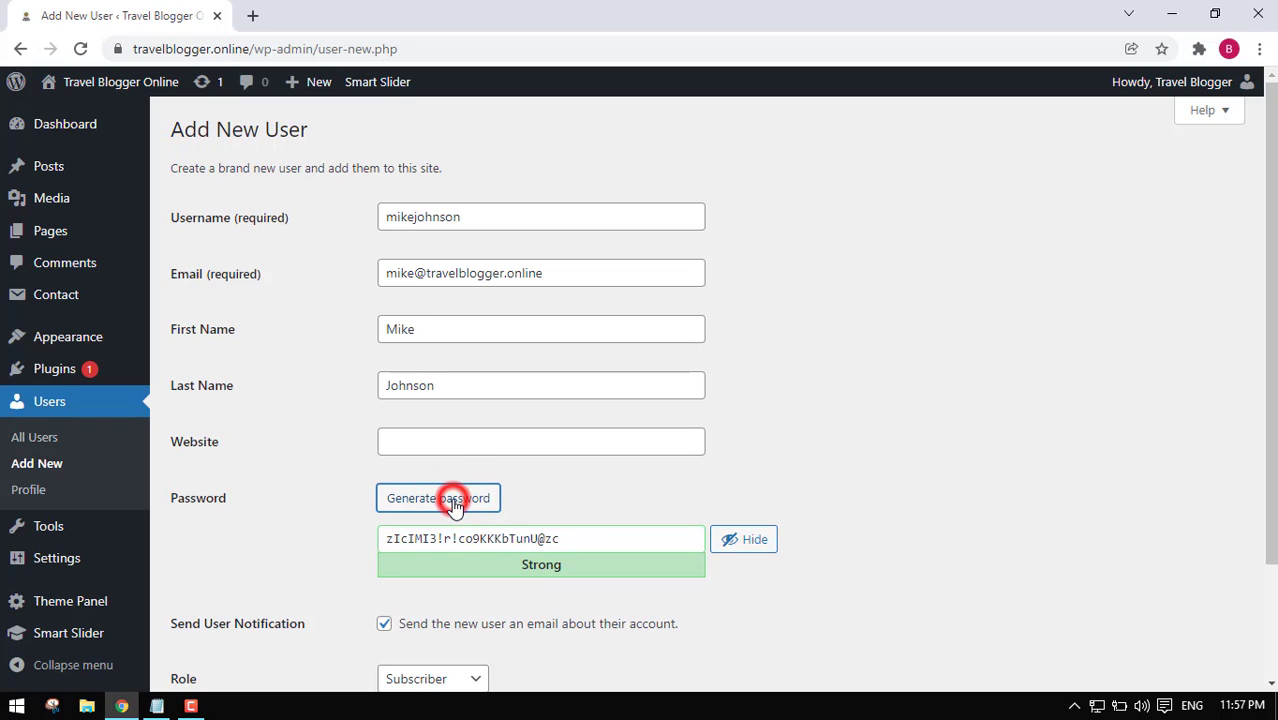
click(455, 508)
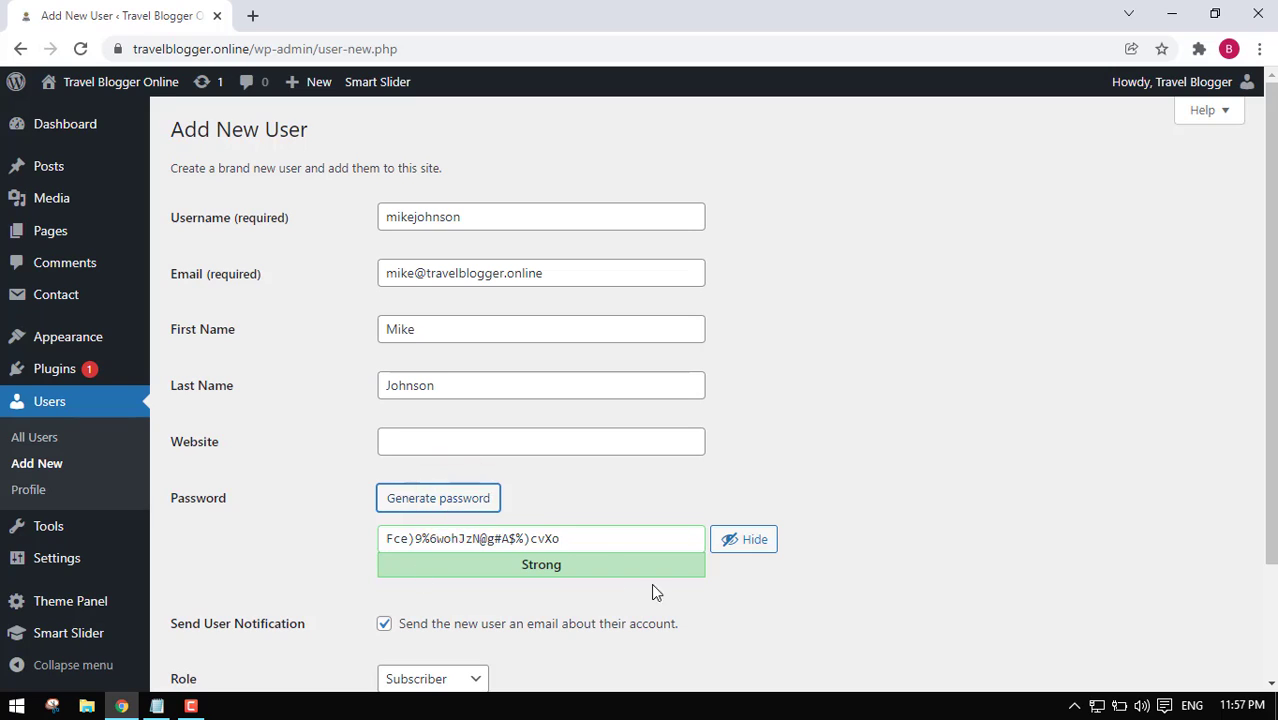
triple_click(605, 539)
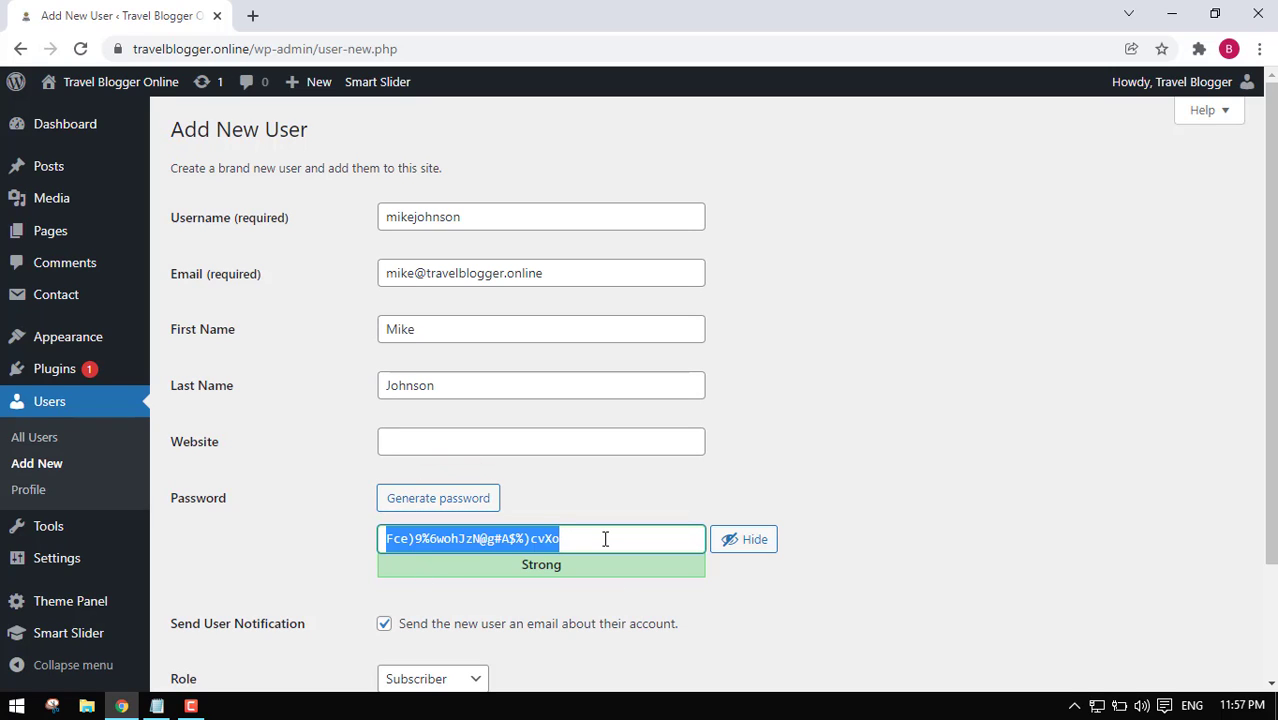
click(635, 532)
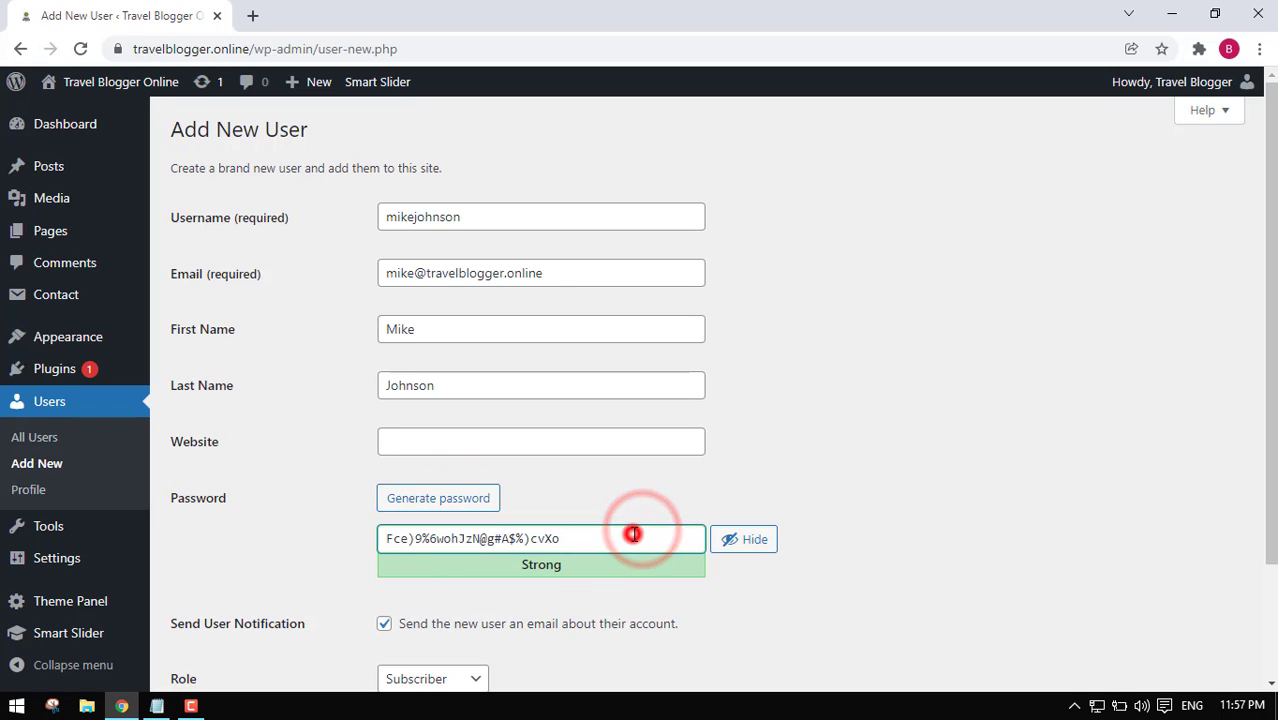
triple_click(633, 535)
Type a custom password, mask it with Hide, then replace it with a longer one.
key(BackSpace)
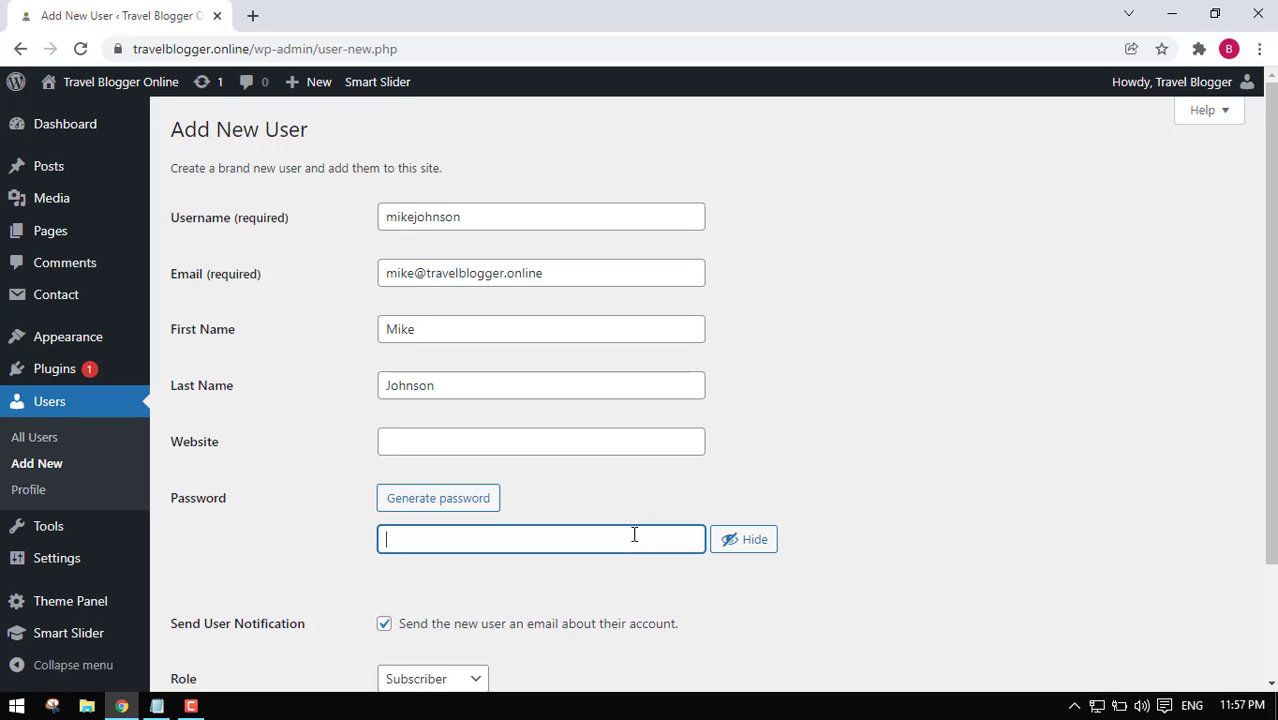
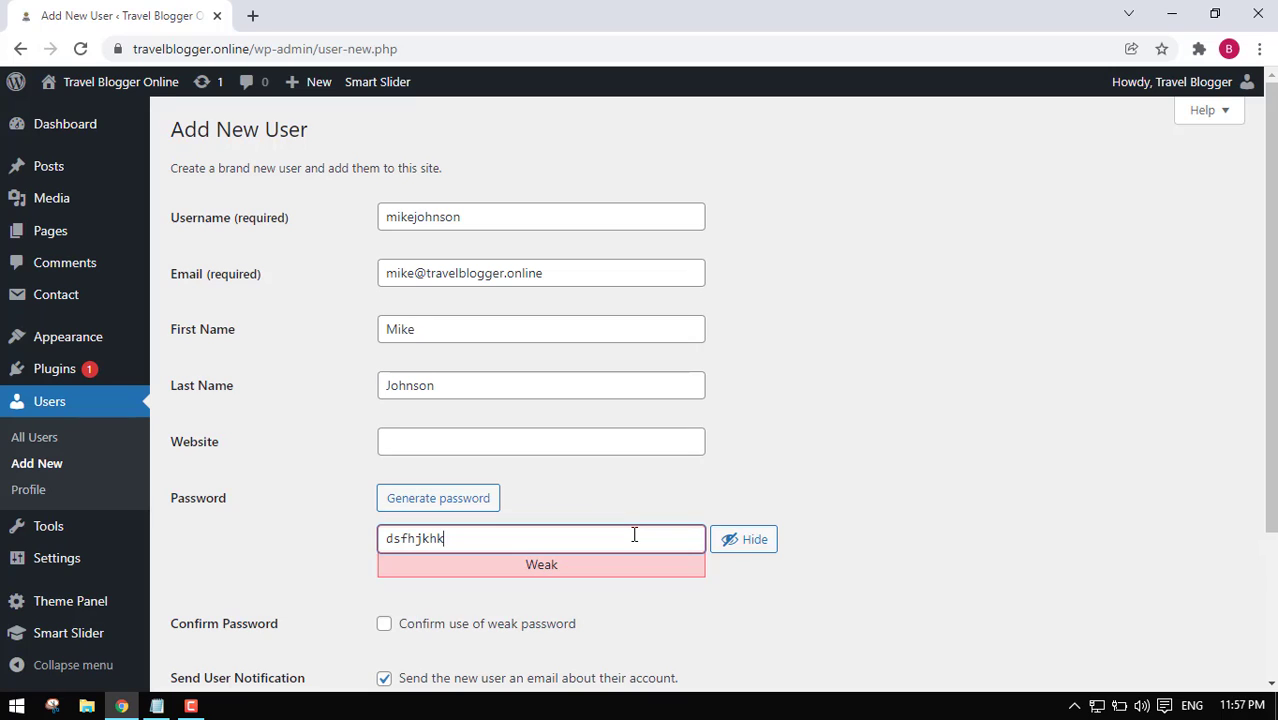
double_click(497, 541)
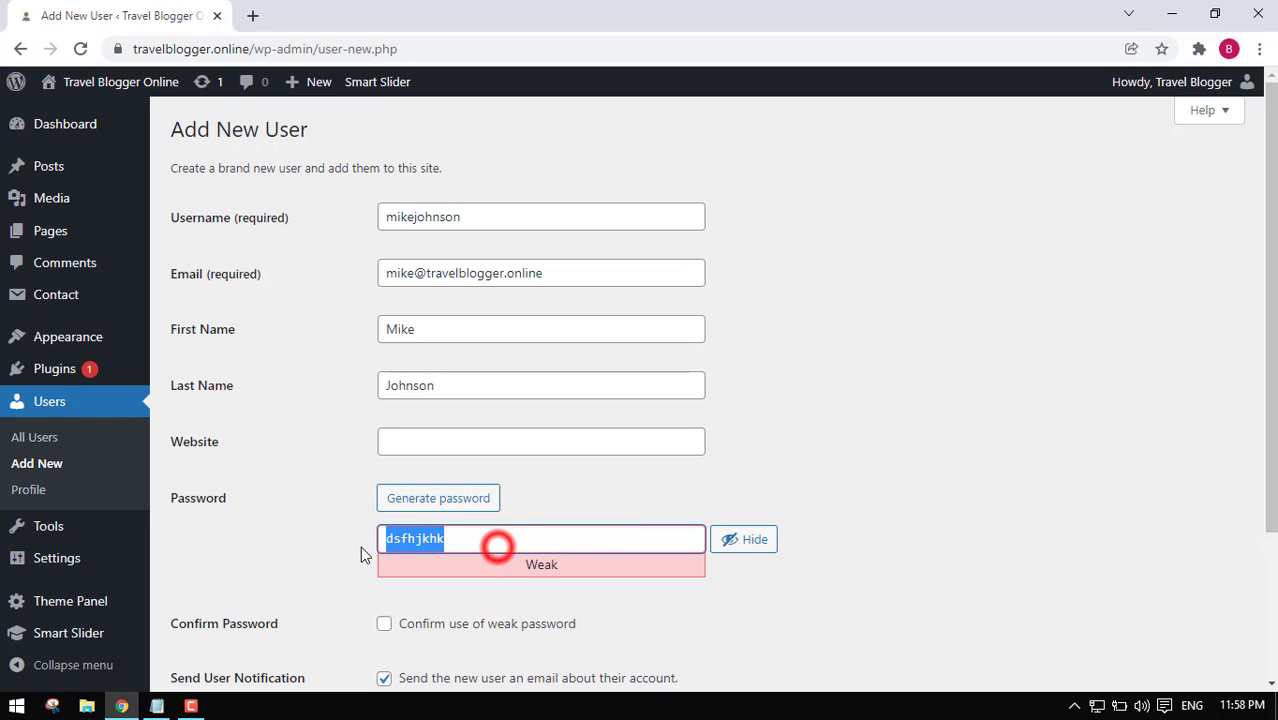
click(525, 540)
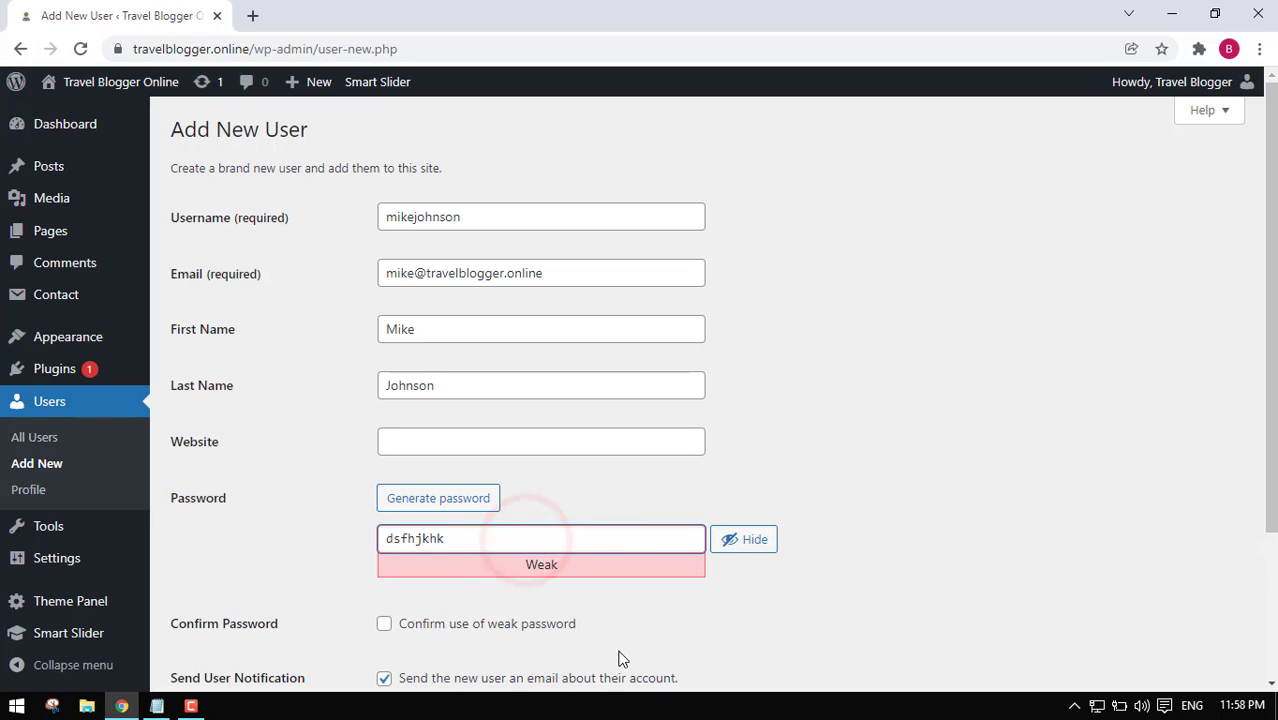
double_click(512, 543)
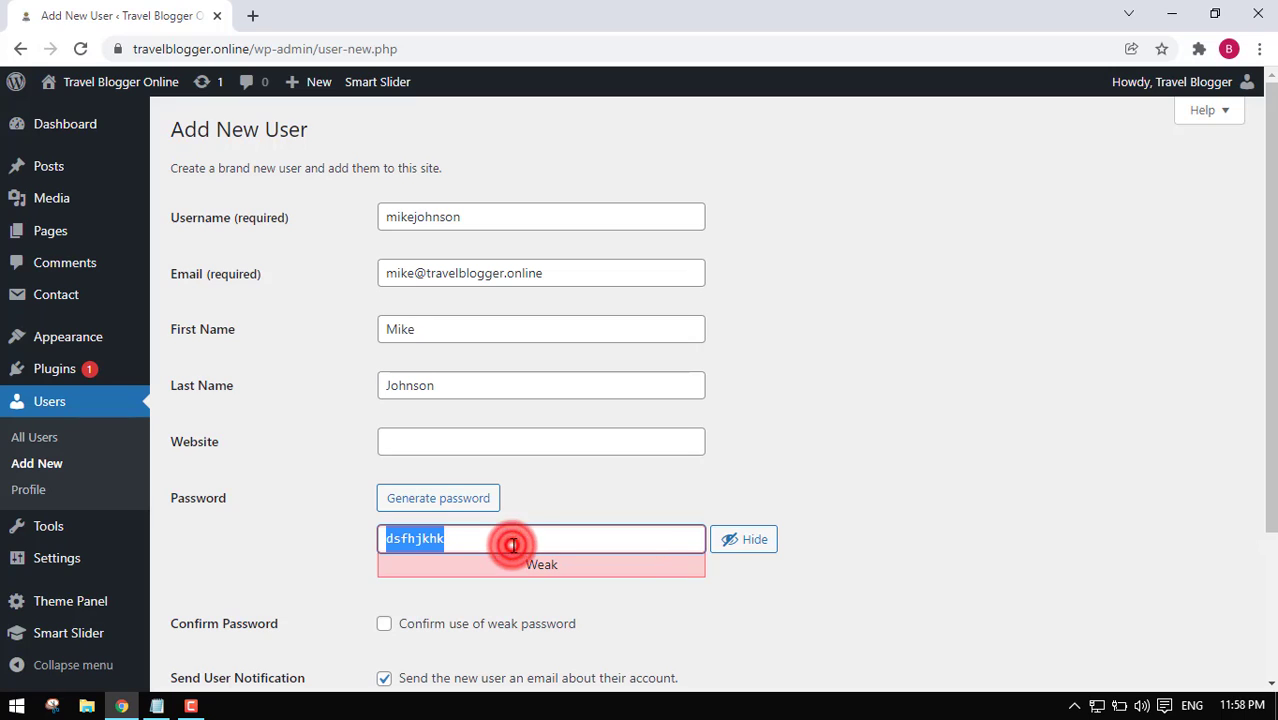
click(741, 545)
double_click(617, 535)
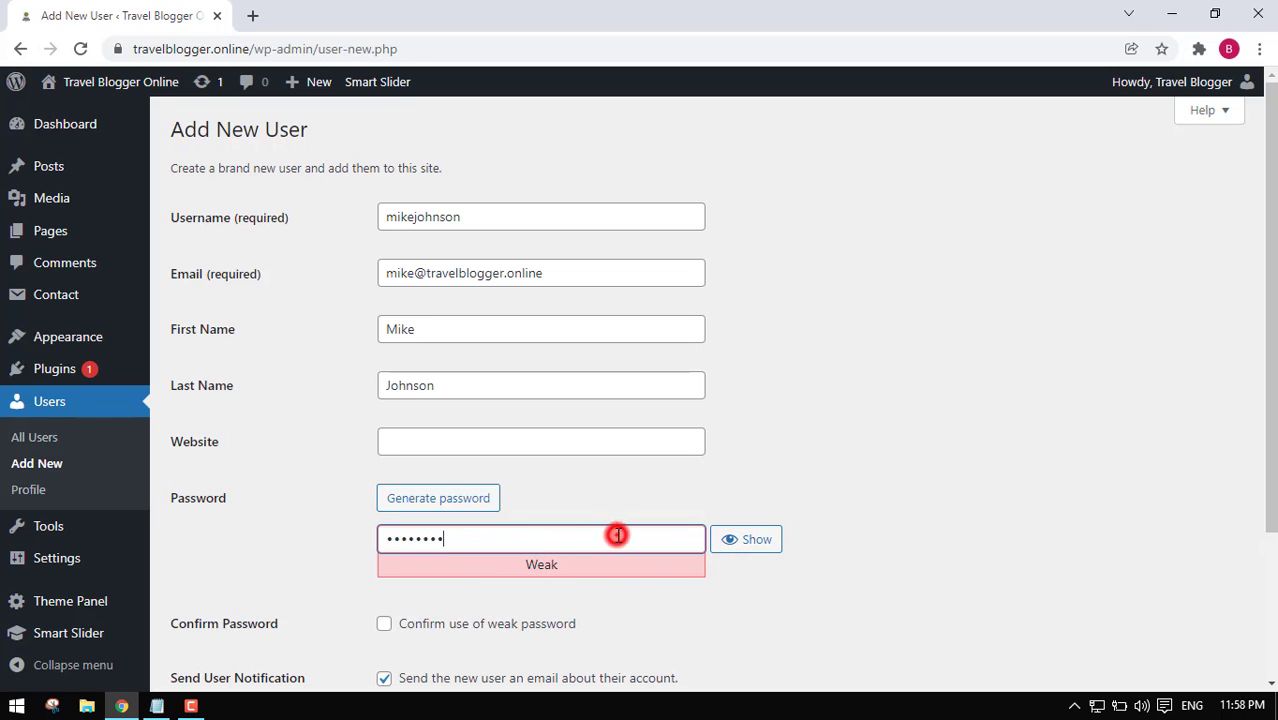
key(BackSpace)
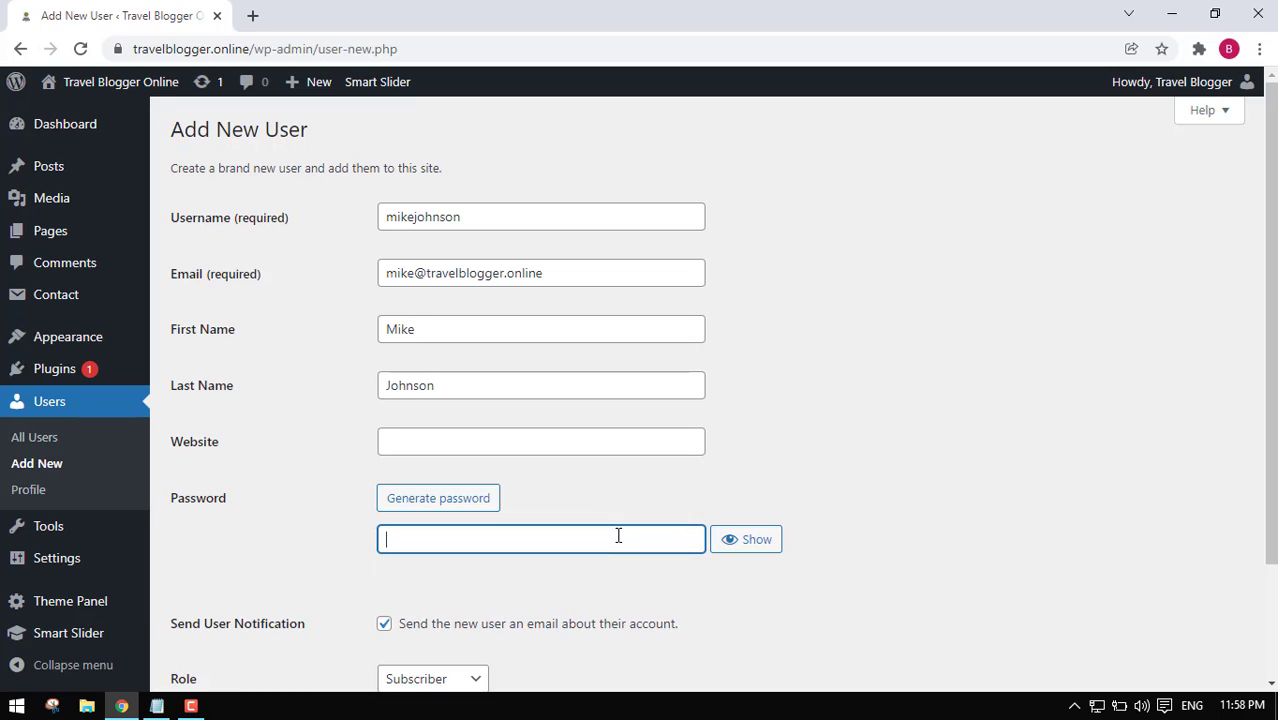
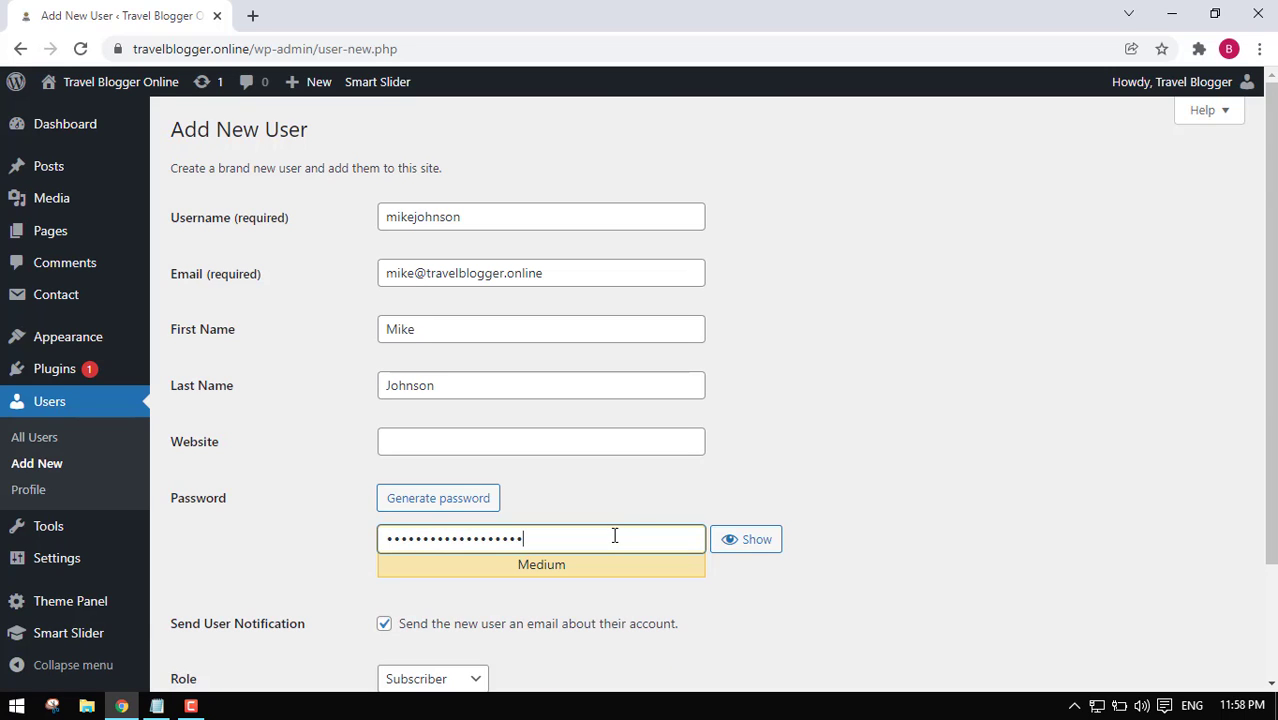
scroll(636, 522, down, 2)
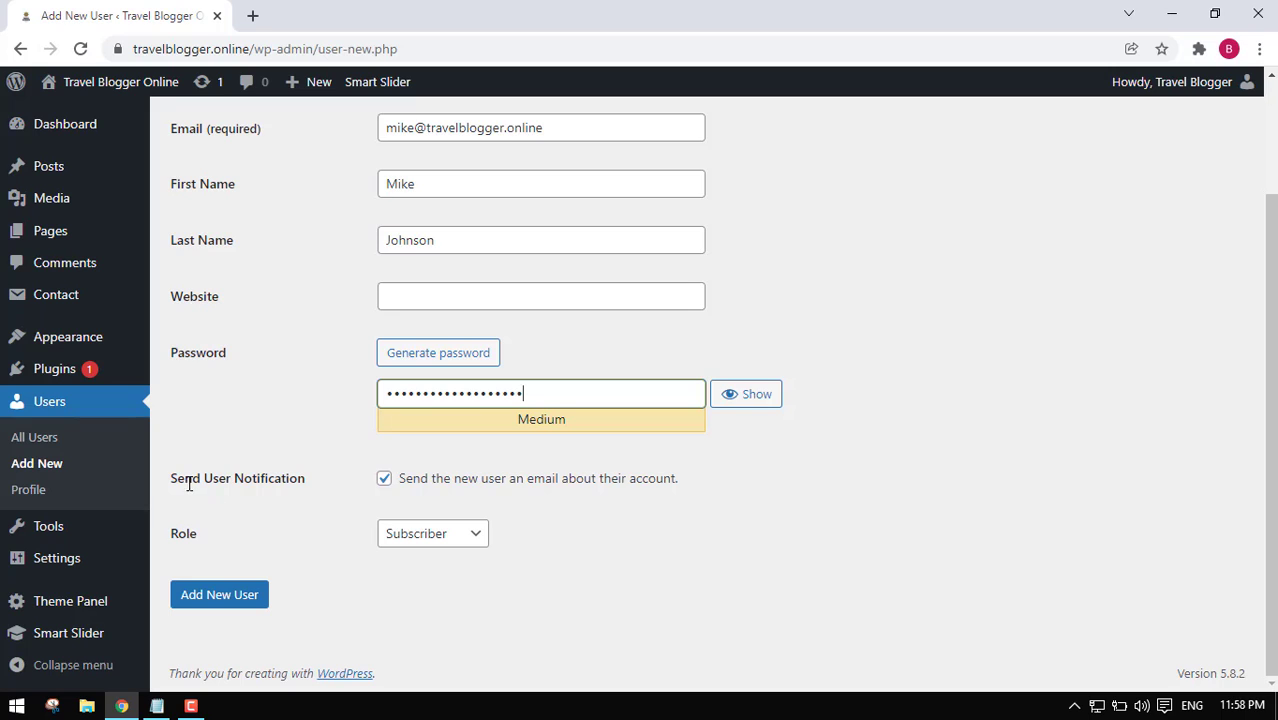
drag(205, 478, 322, 486)
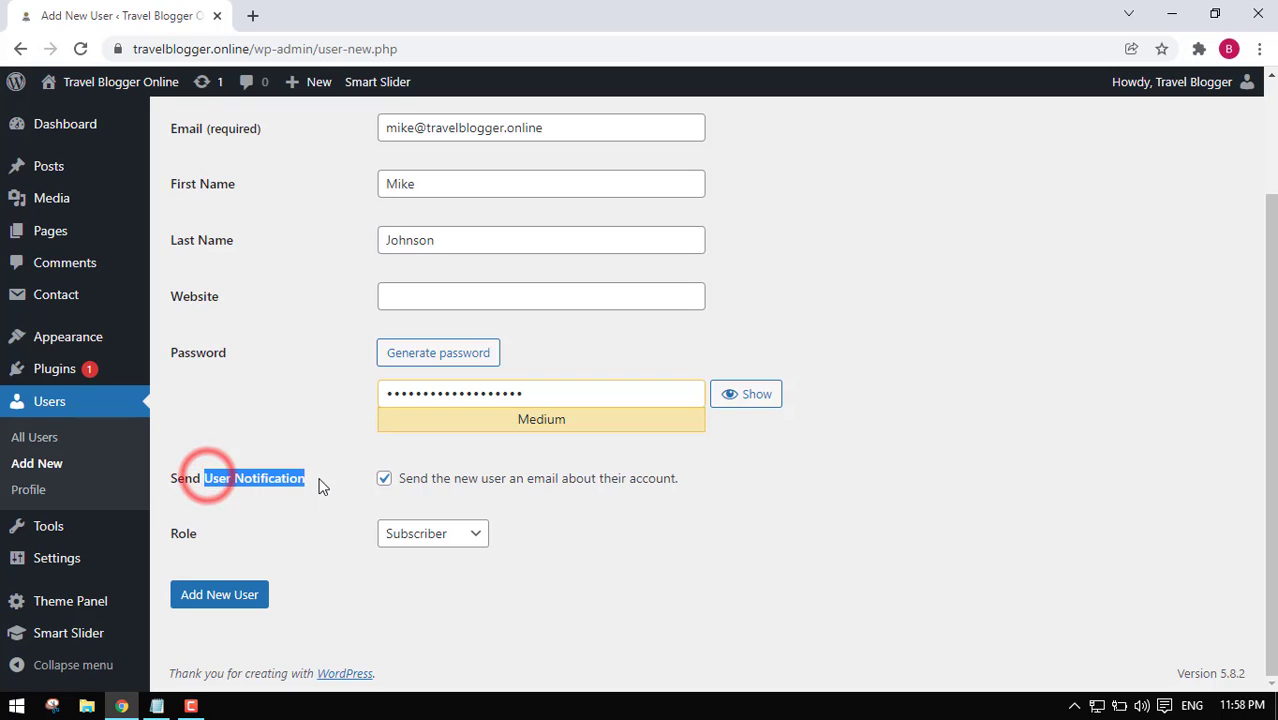
click(322, 481)
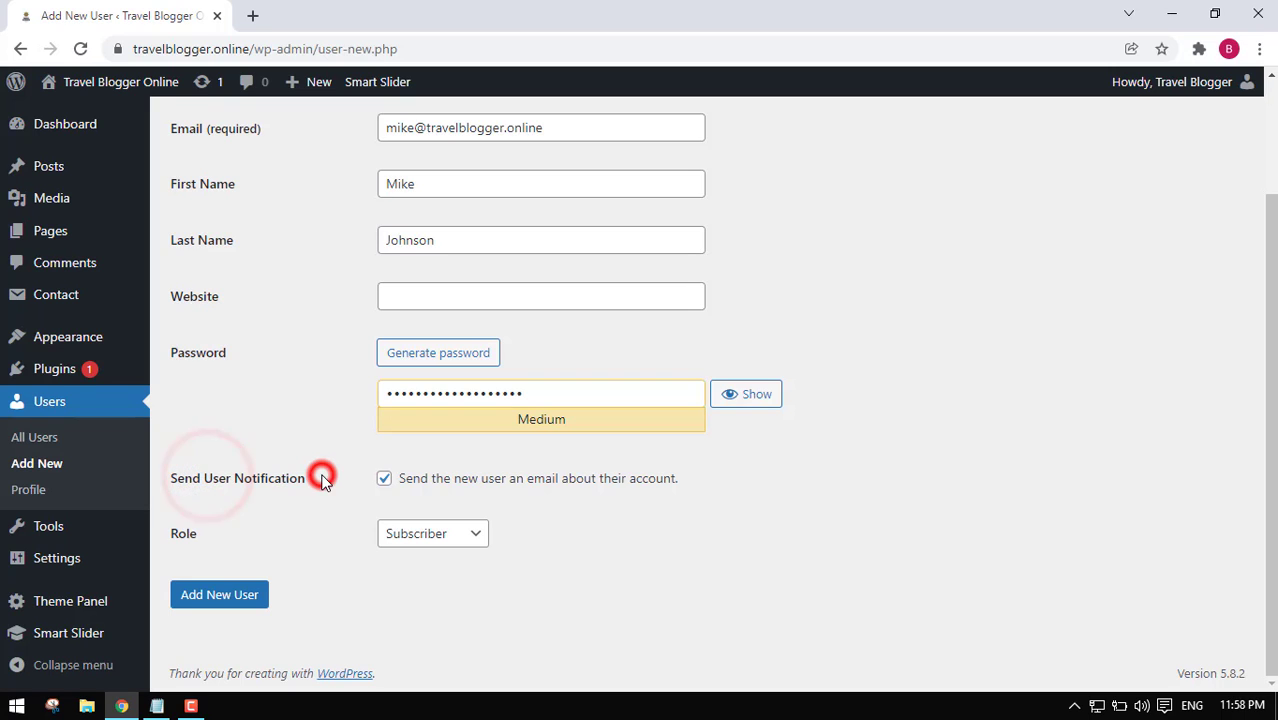
click(385, 480)
click(385, 481)
scroll(445, 500, up, 2)
triple_click(561, 278)
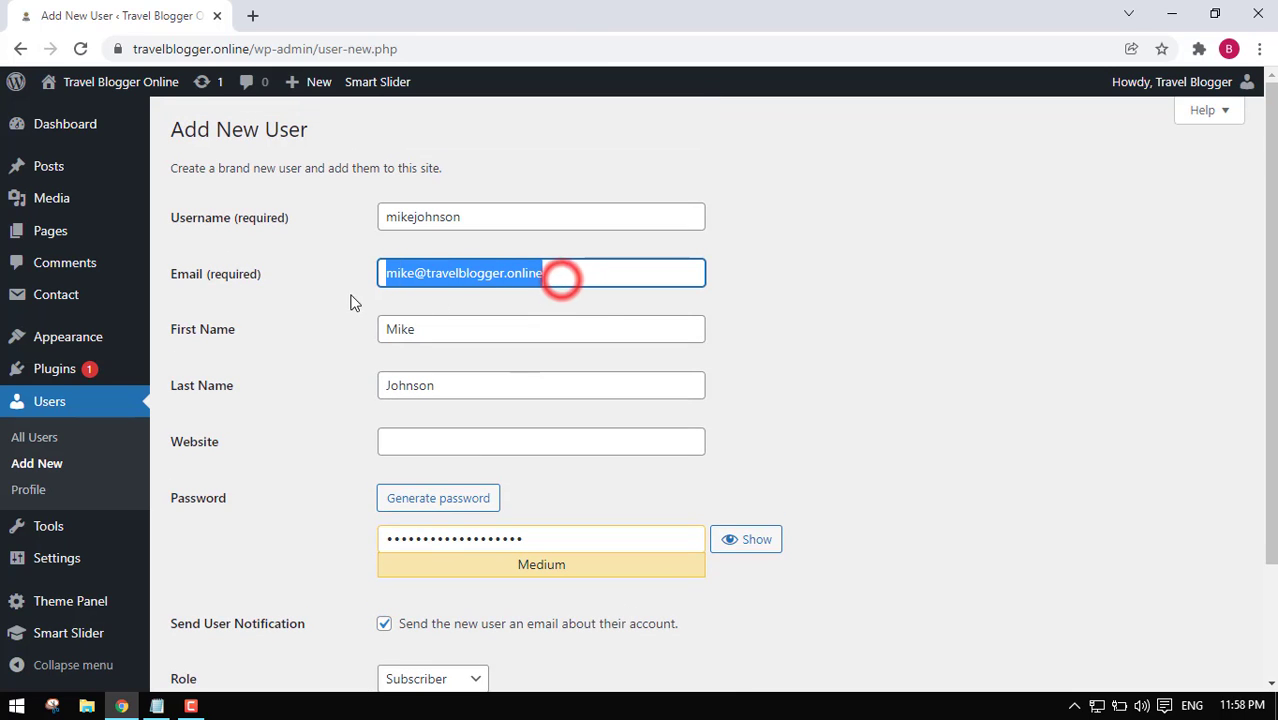
triple_click(560, 275)
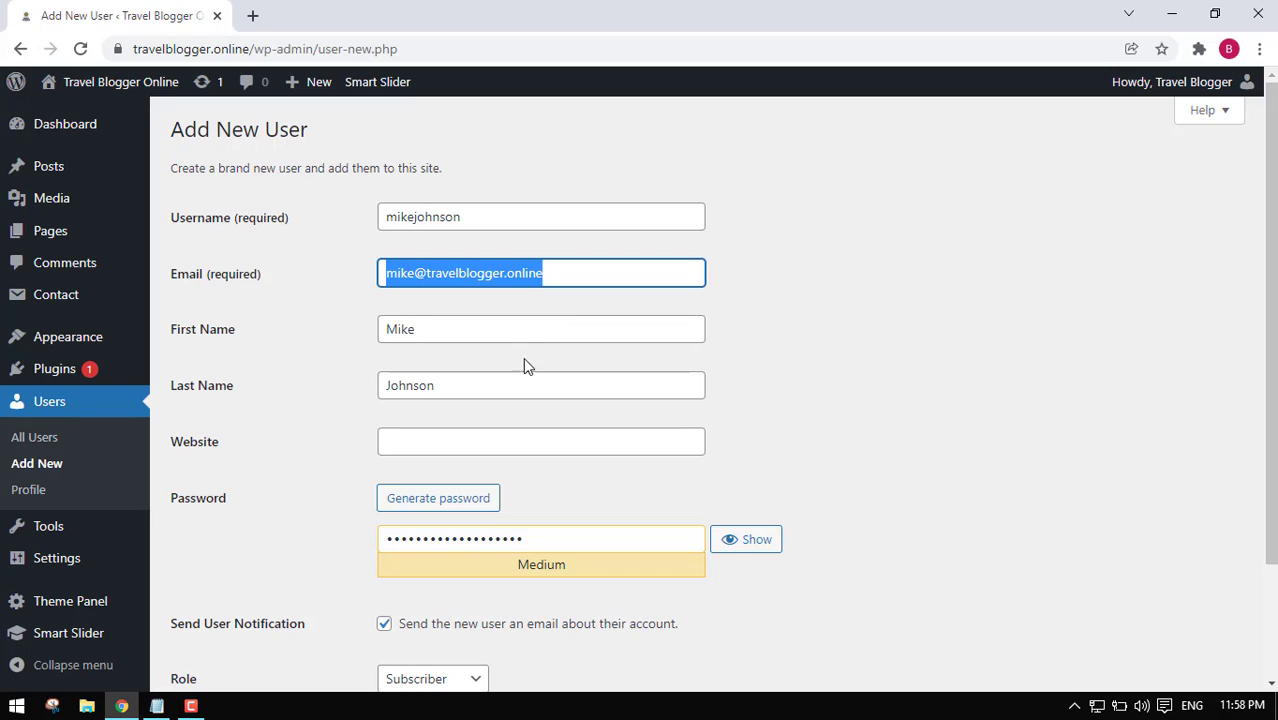
double_click(491, 214)
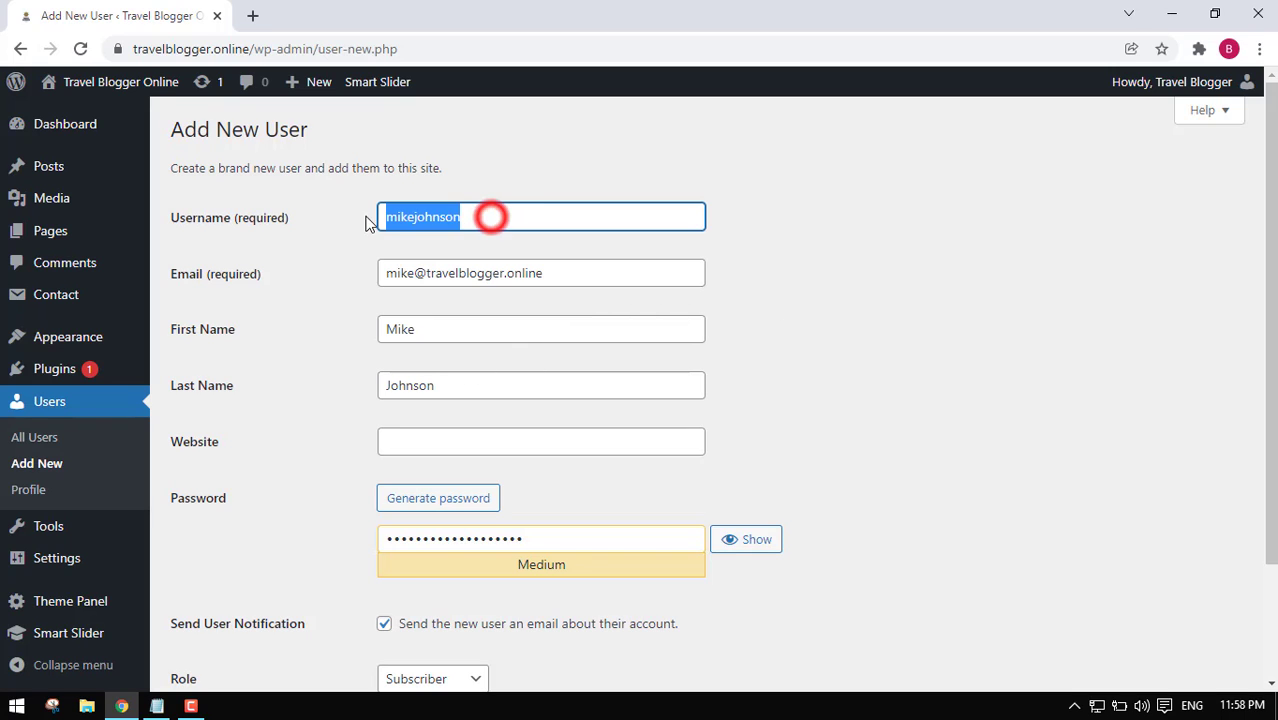
double_click(450, 334)
double_click(447, 385)
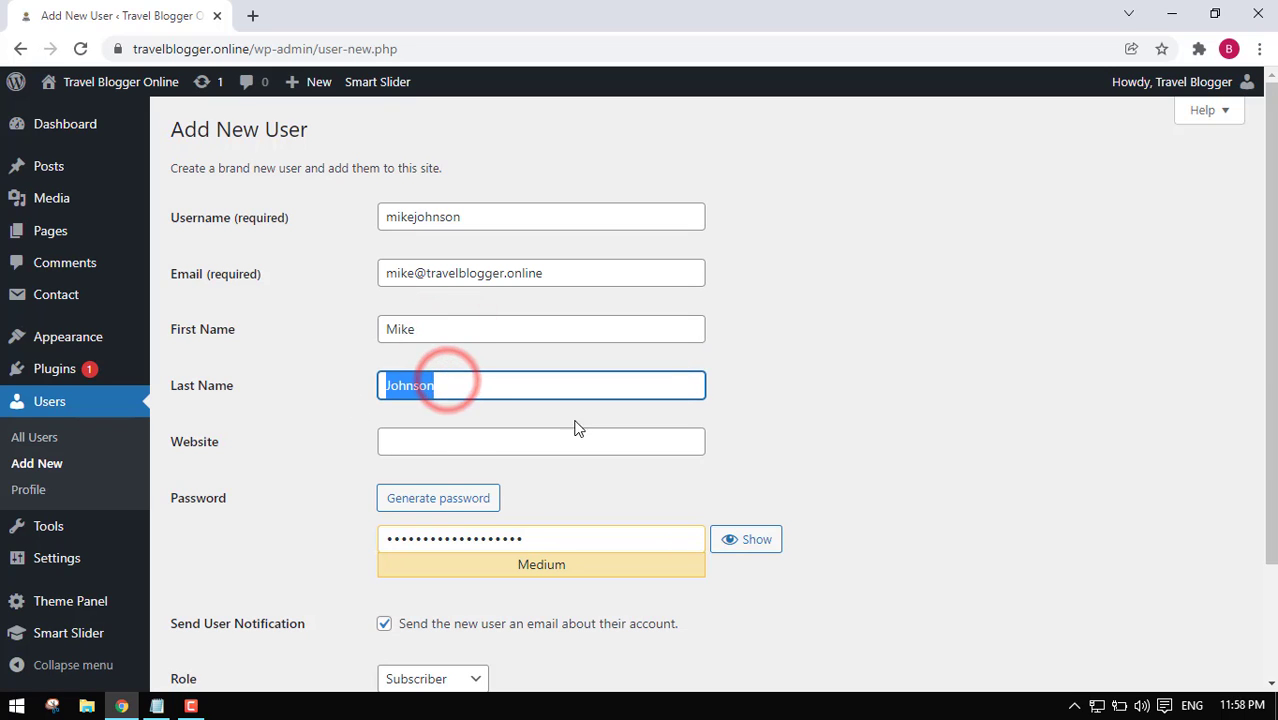
double_click(619, 391)
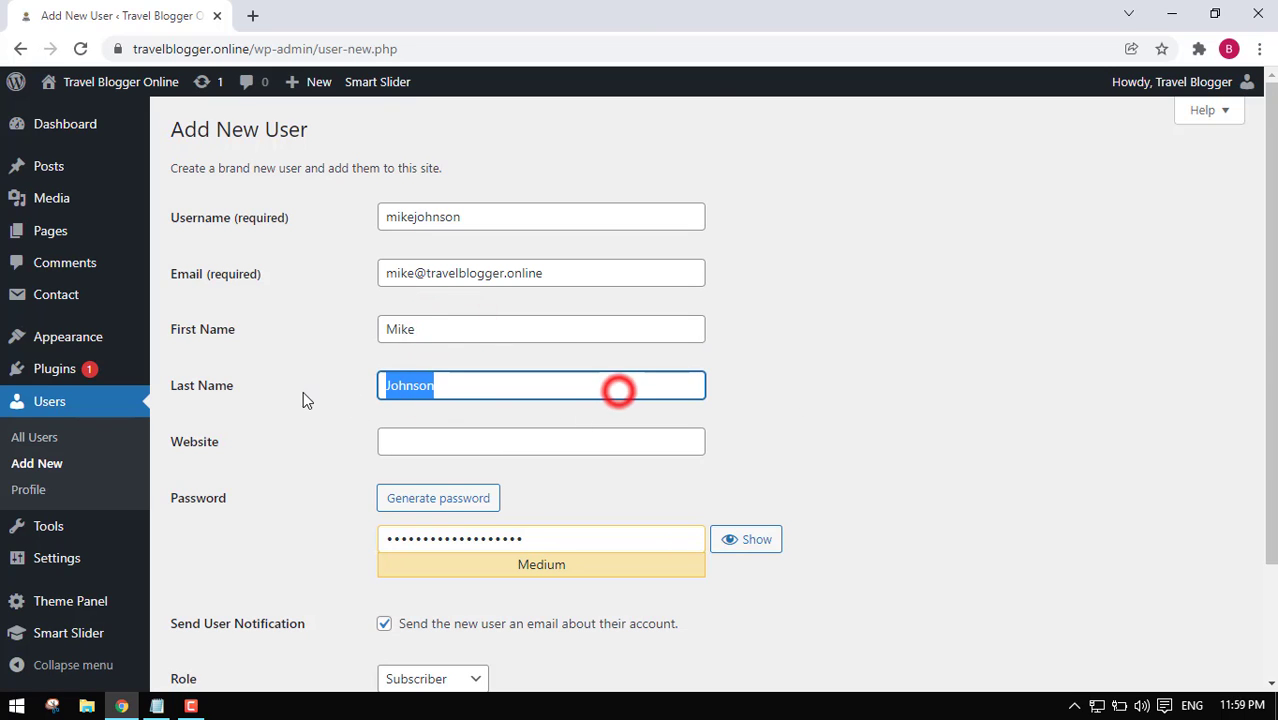
Choose Administrator in the Role dropdown and submit the form with Add New User.
scroll(756, 379, down, 3)
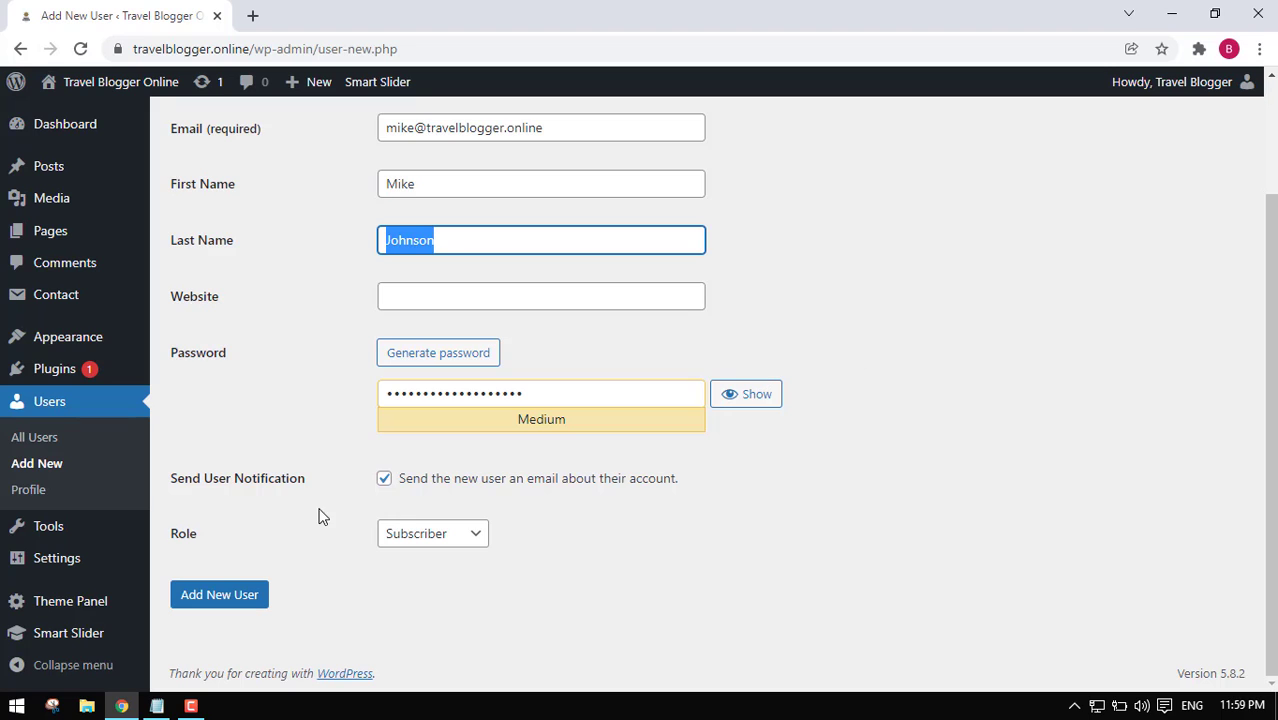
mouse_move(220, 534)
mouse_down()
mouse_move(167, 536)
mouse_move(235, 543)
mouse_up()
click(235, 543)
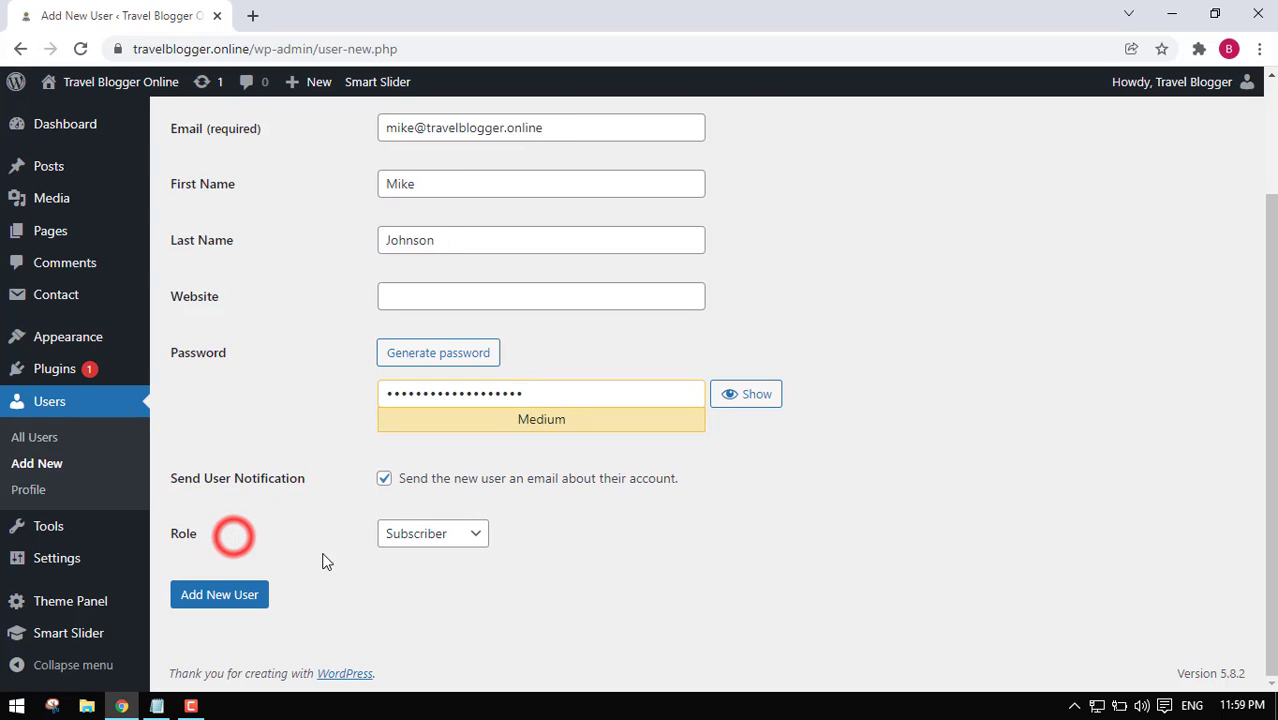
click(480, 540)
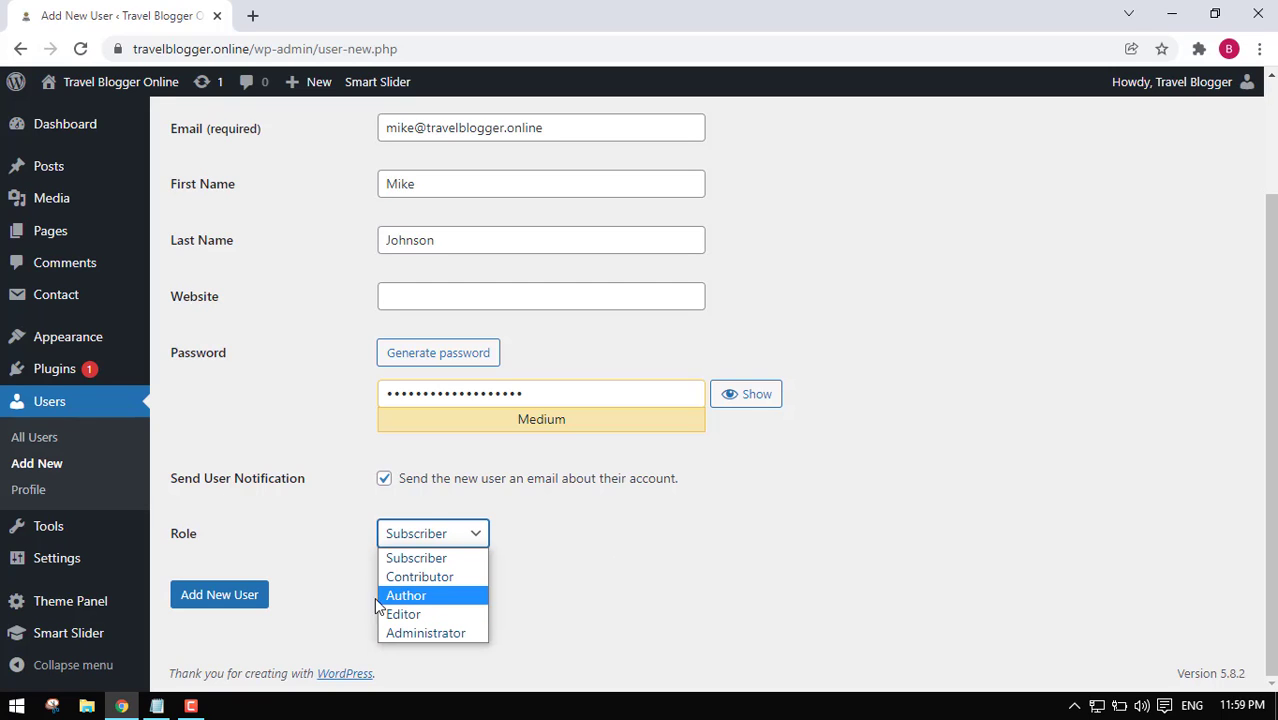
click(447, 635)
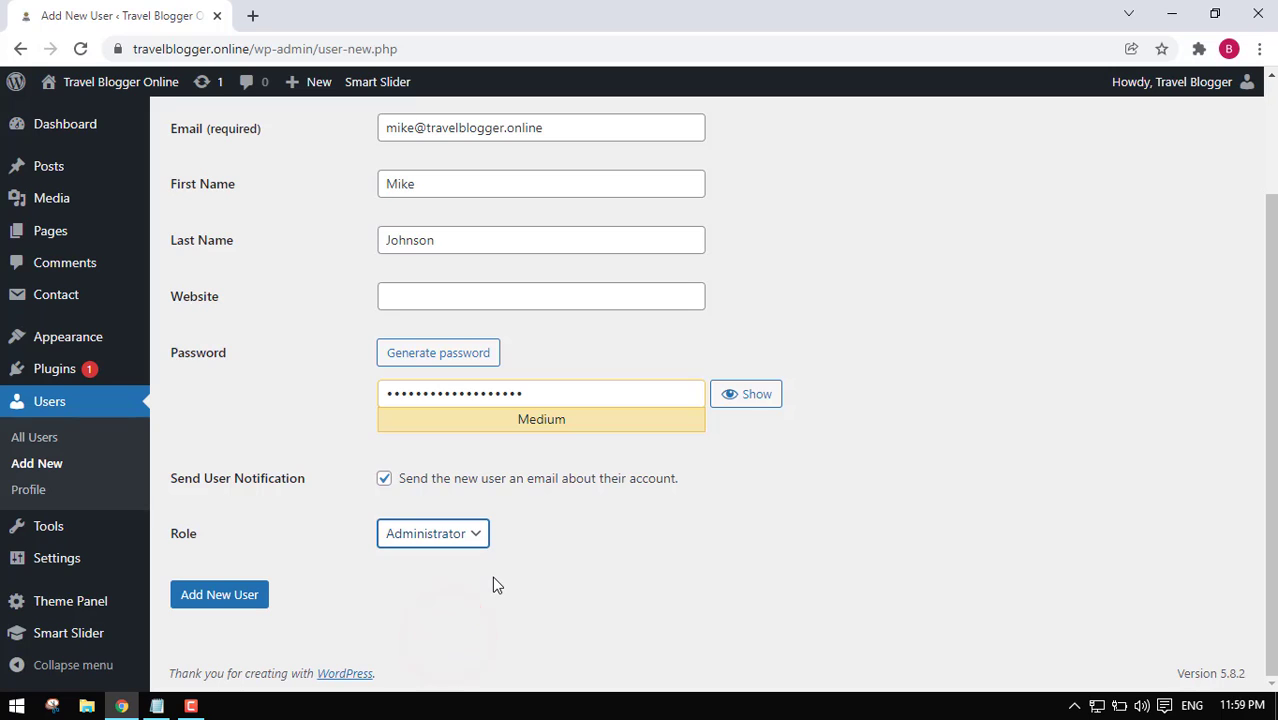
click(222, 596)
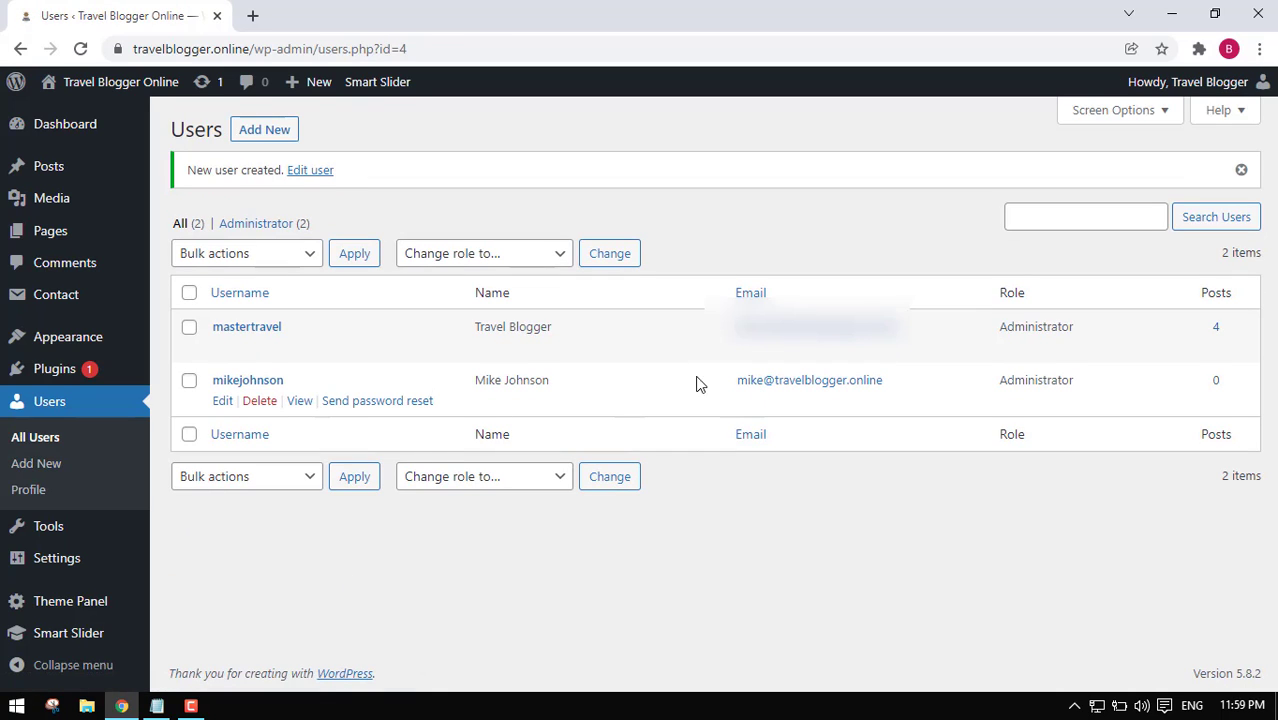
Highlight the new user's username, full name and e-mail in the Users list.
drag(620, 381, 252, 384)
click(365, 379)
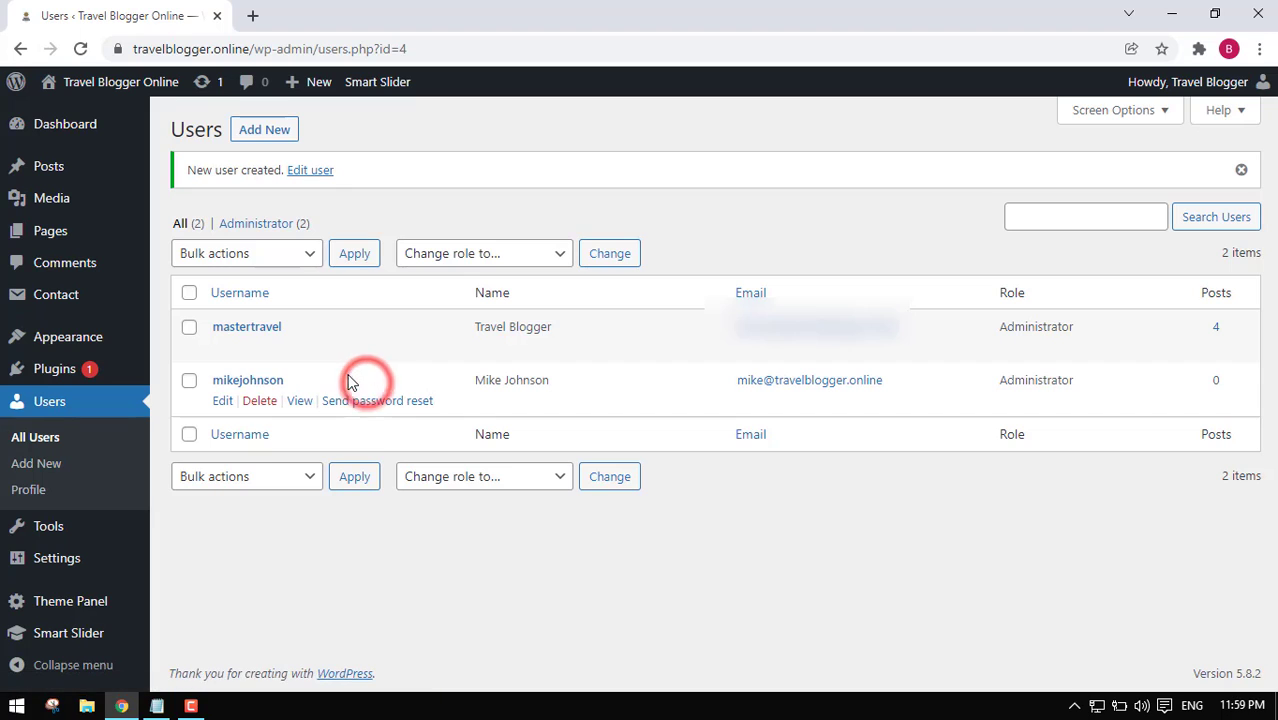
drag(338, 375, 212, 381)
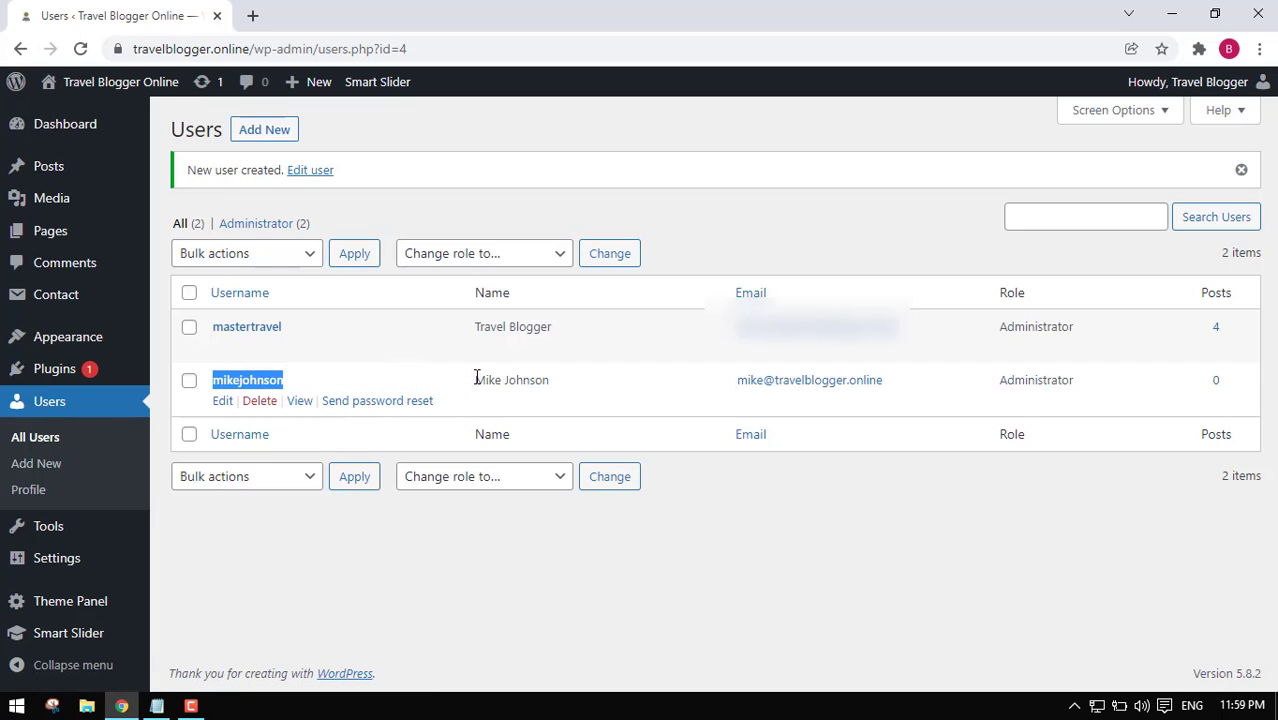
drag(476, 378, 562, 390)
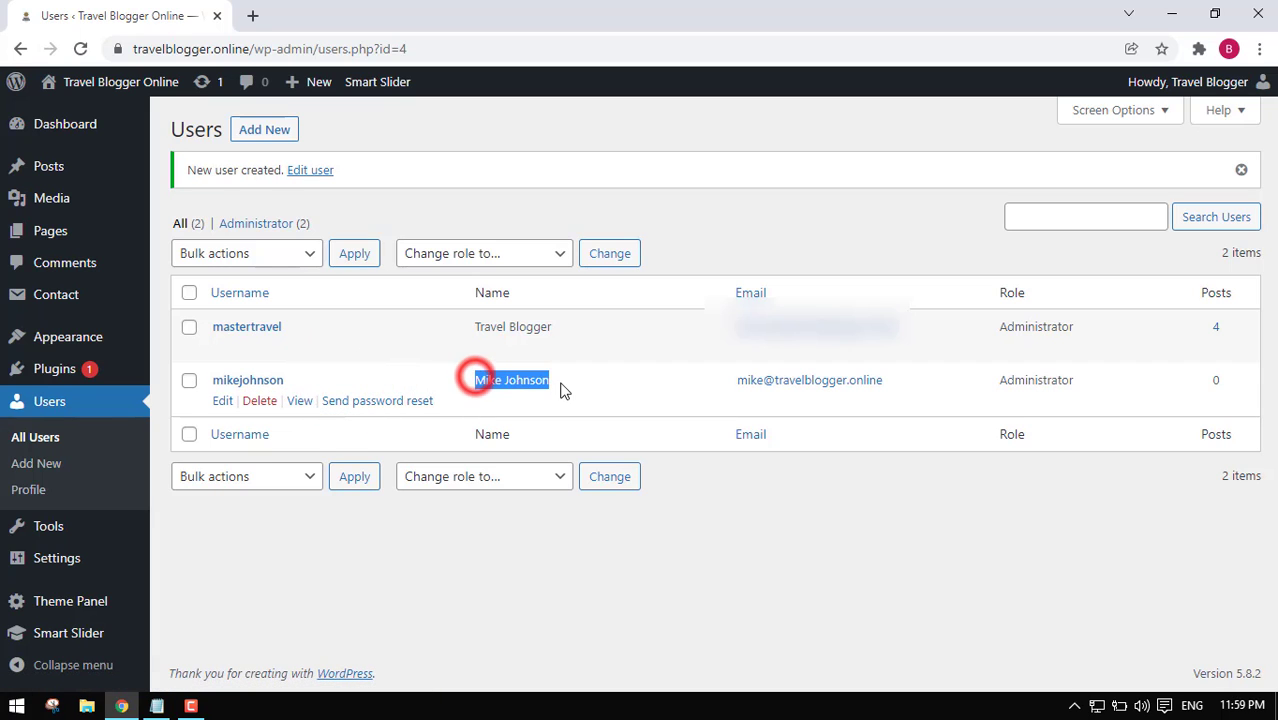
click(310, 387)
drag(476, 380, 558, 396)
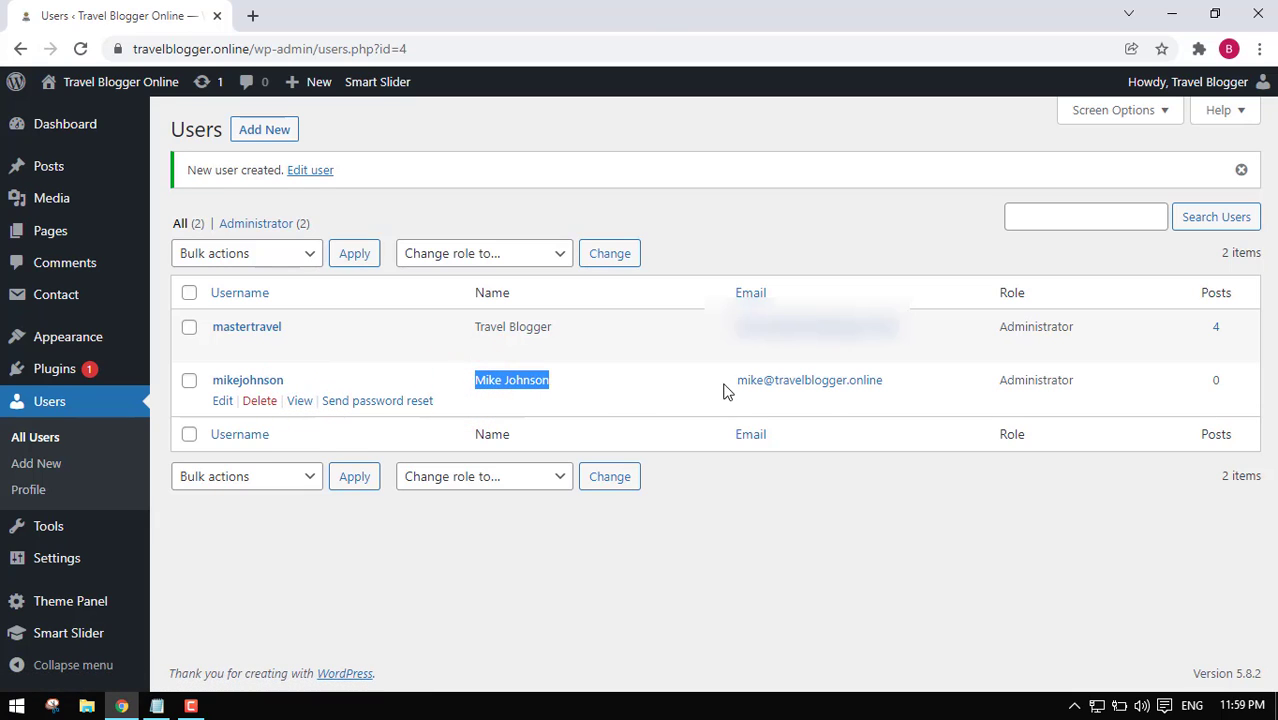
drag(907, 381, 757, 382)
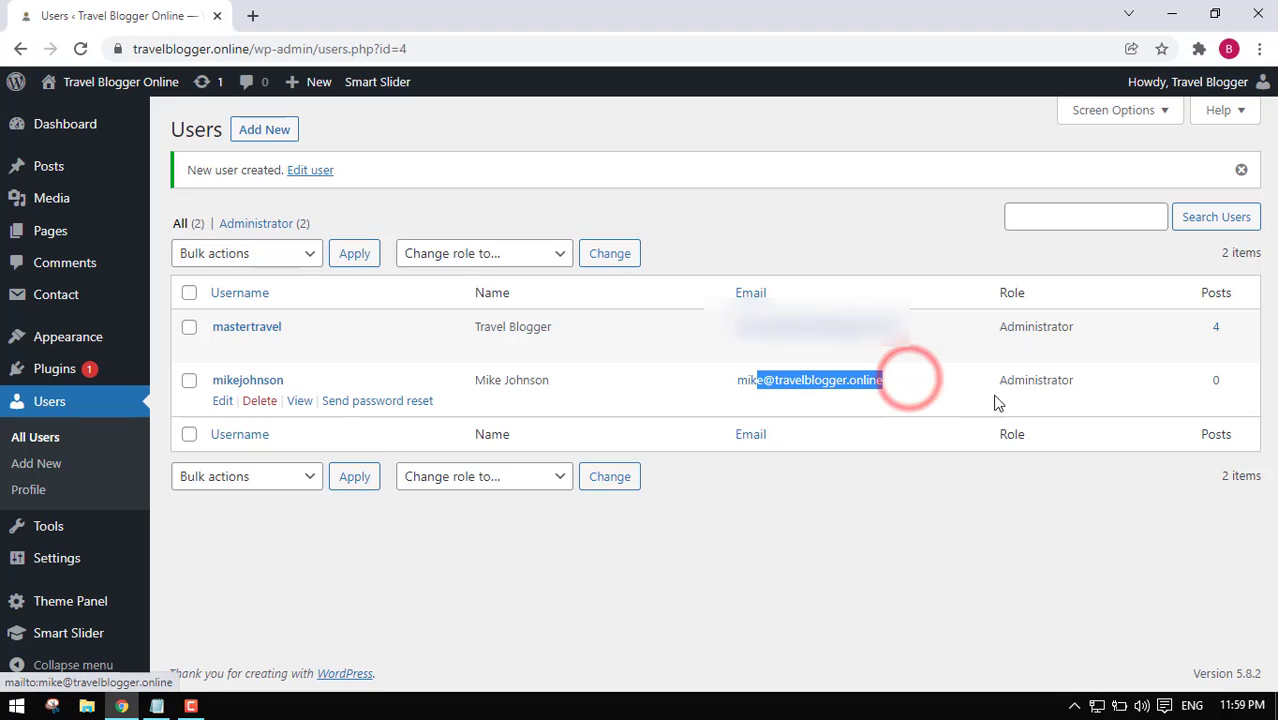
Point out the user's Administrator role and 0 posts, then start another new user.
click(996, 292)
drag(993, 382, 1236, 392)
click(1149, 375)
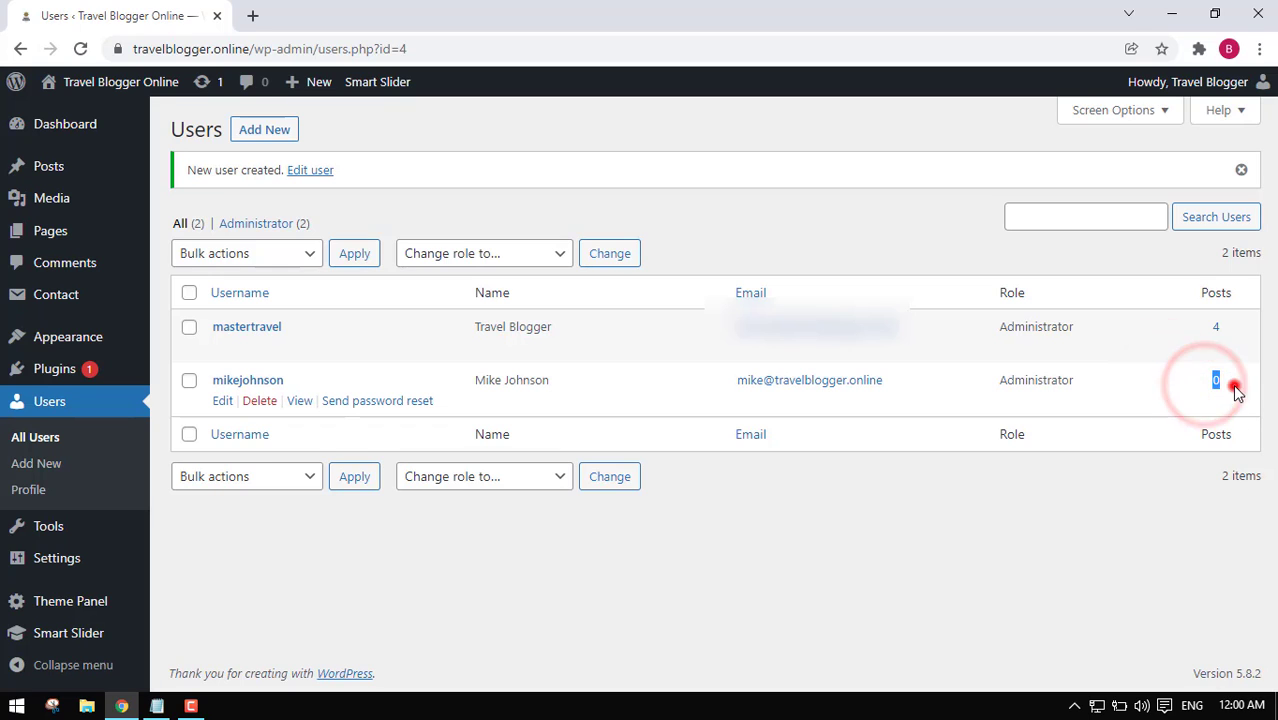
click(1236, 390)
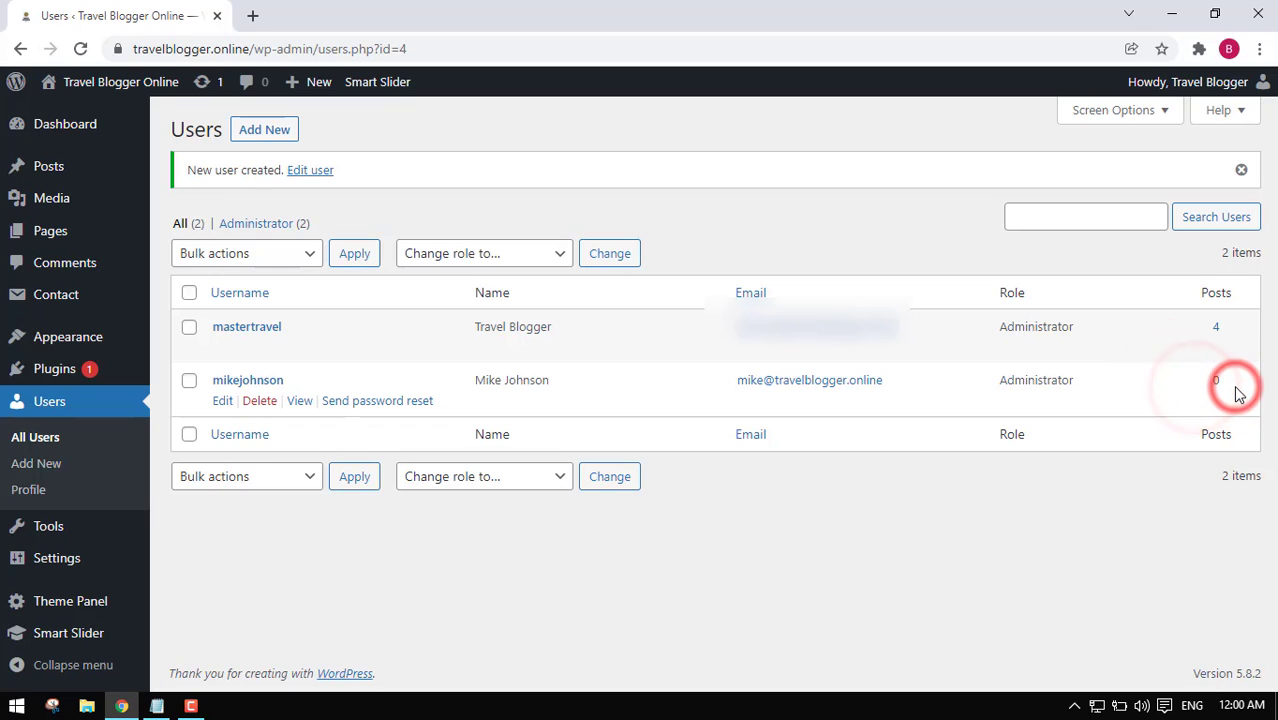
drag(1236, 387, 1195, 389)
click(1236, 386)
mouse_move(480, 400)
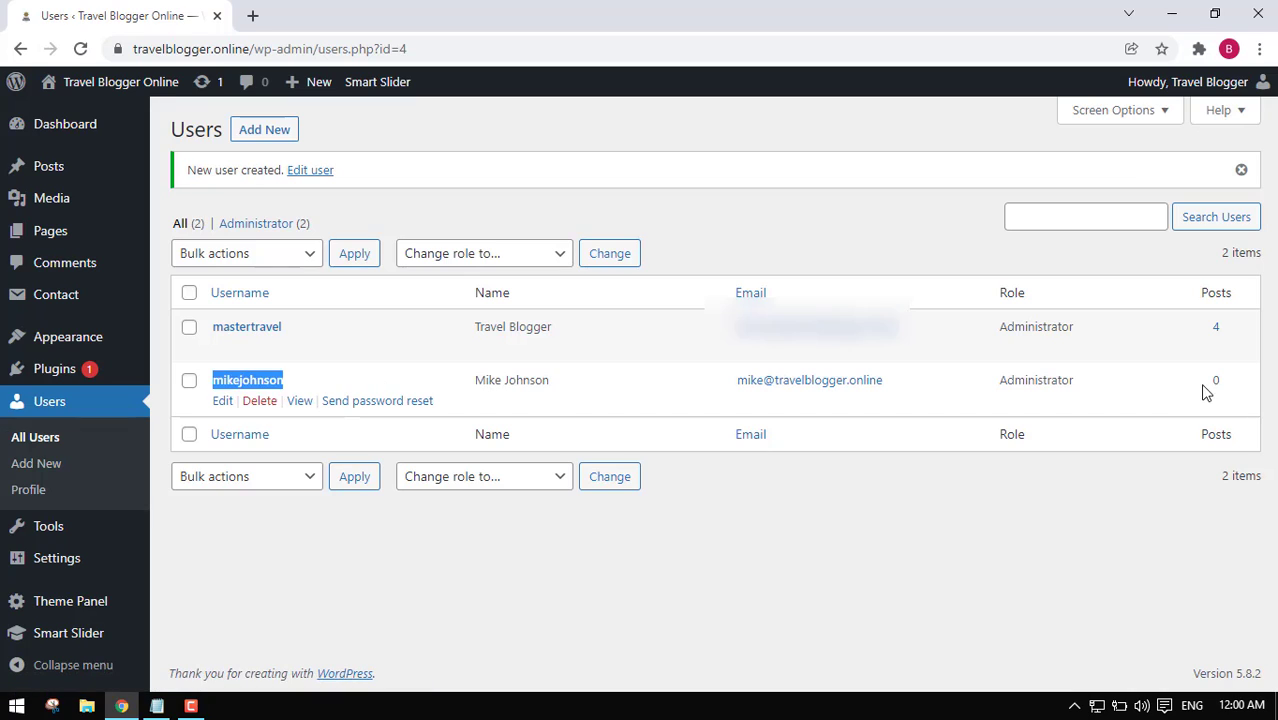
drag(1200, 384, 1239, 388)
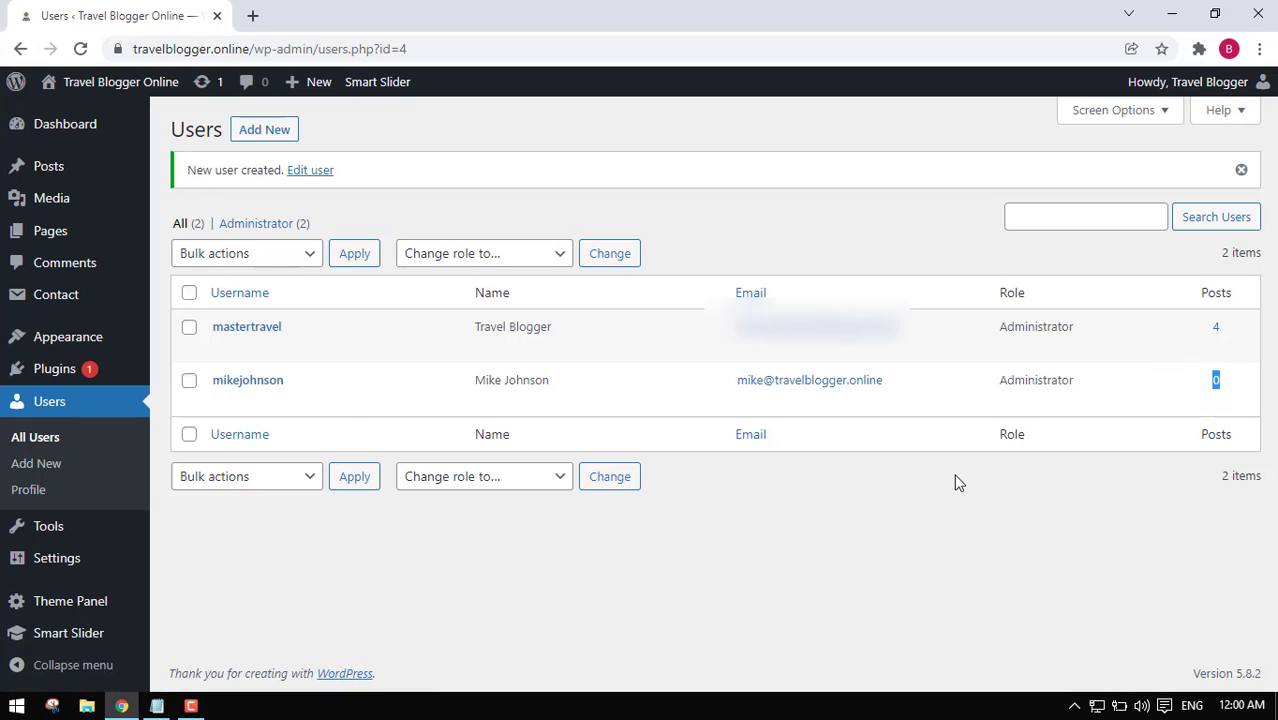
click(262, 132)
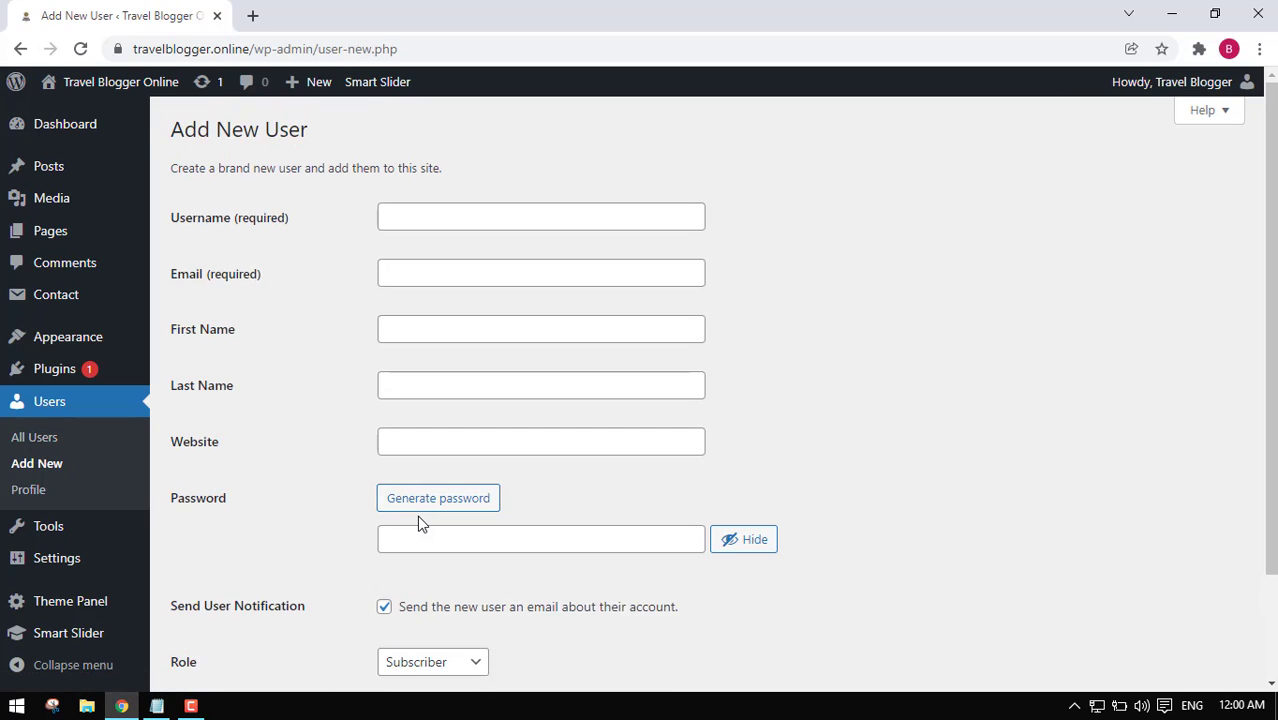
Enter the second user's username and e-mail address.
click(444, 218)
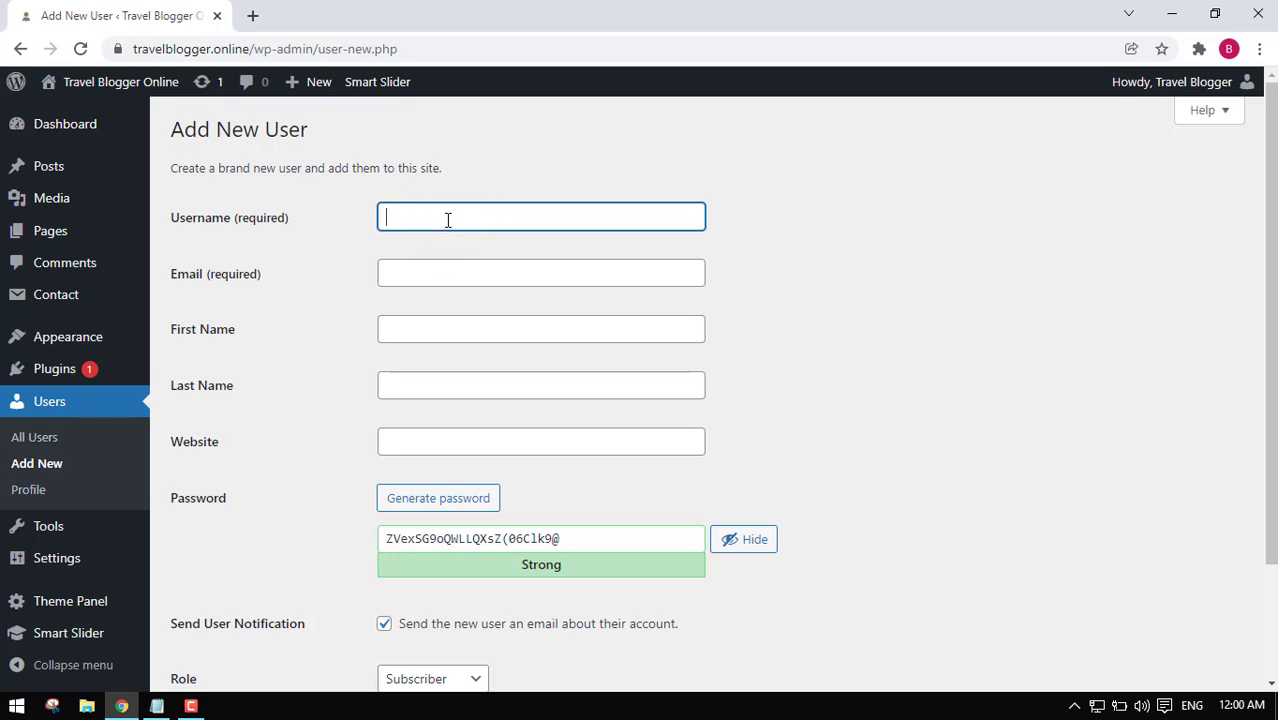
text(stevejobs)
key(Tab)
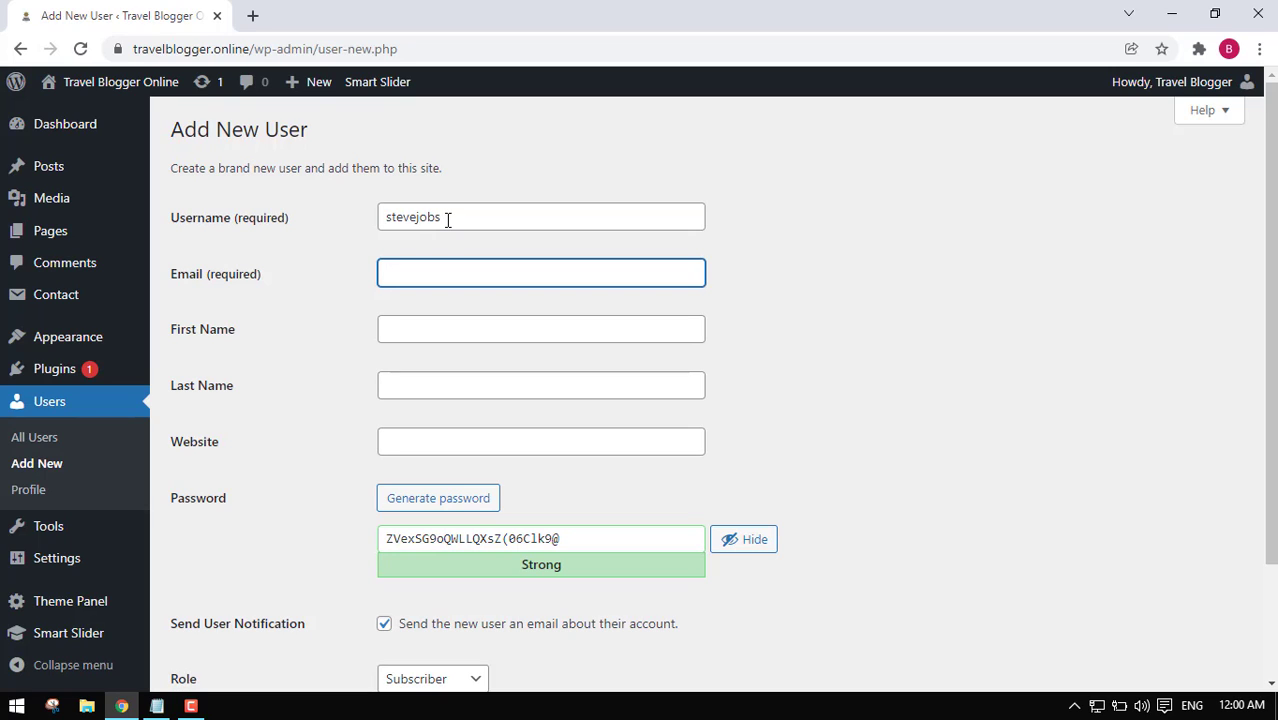
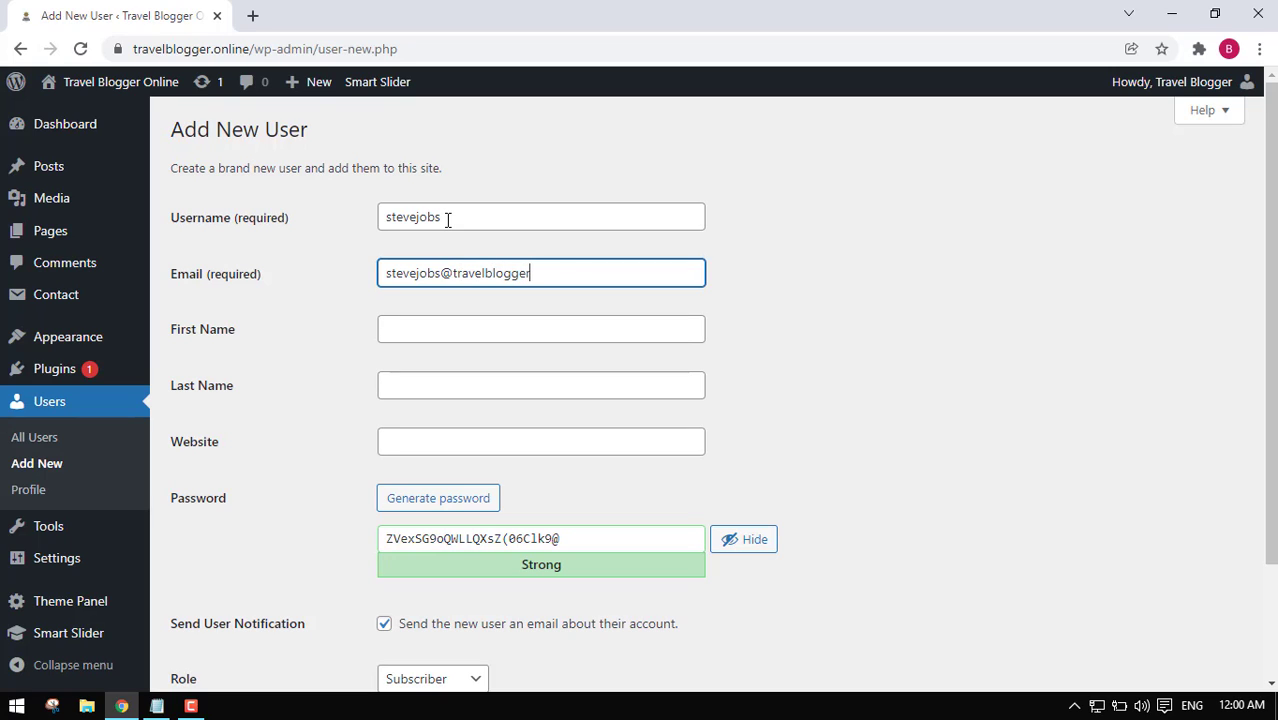
Fill in the second user's first name, last name and website address.
key(Tab)
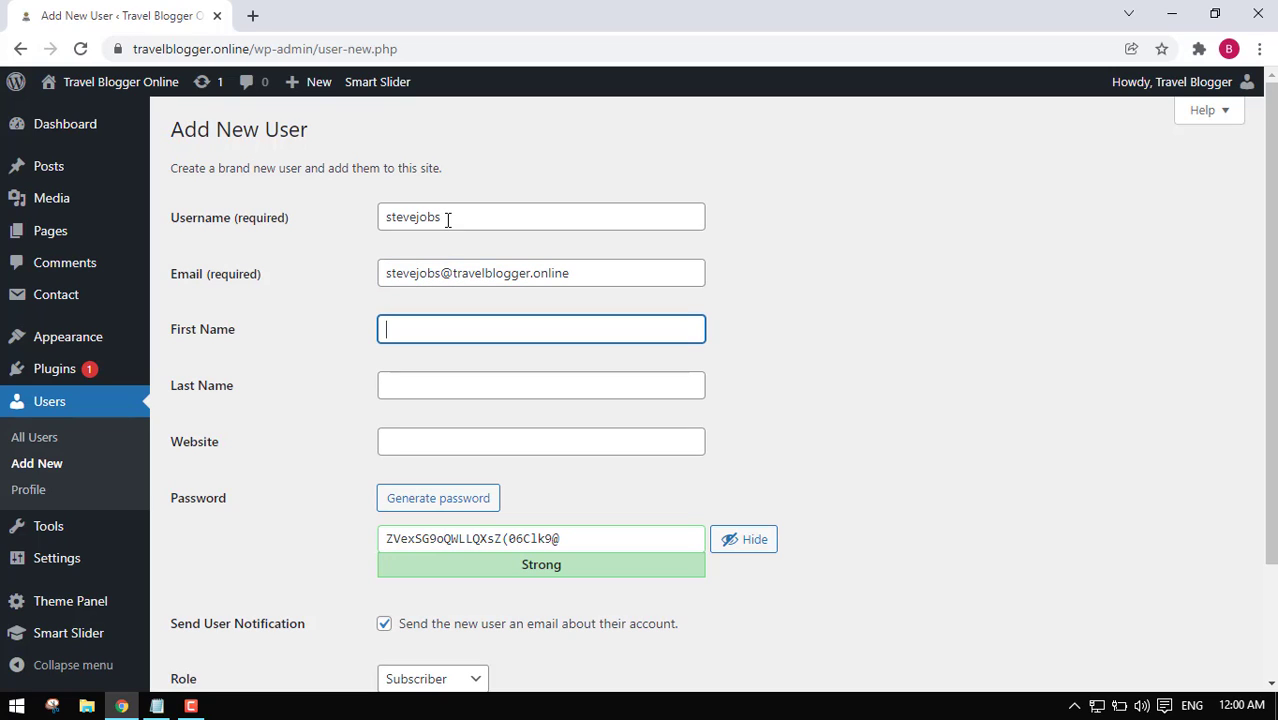
text(Steve)
key(Tab)
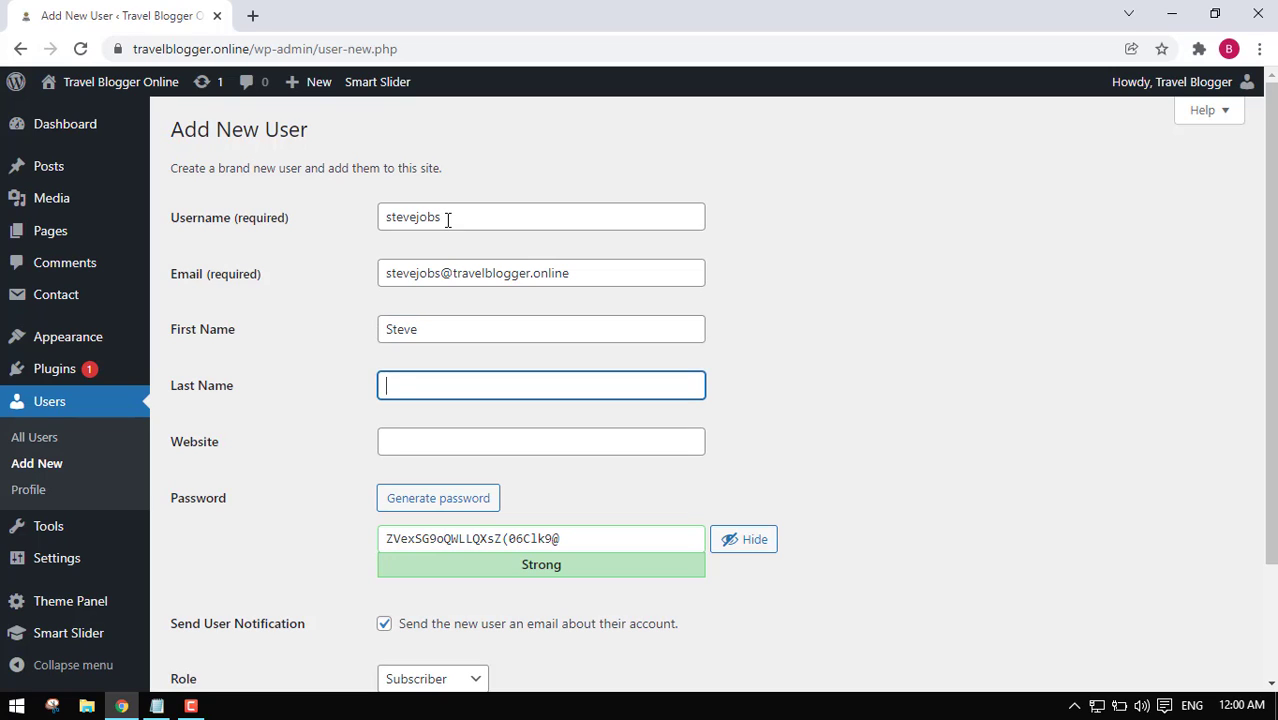
text(Jobs)
key(Tab)
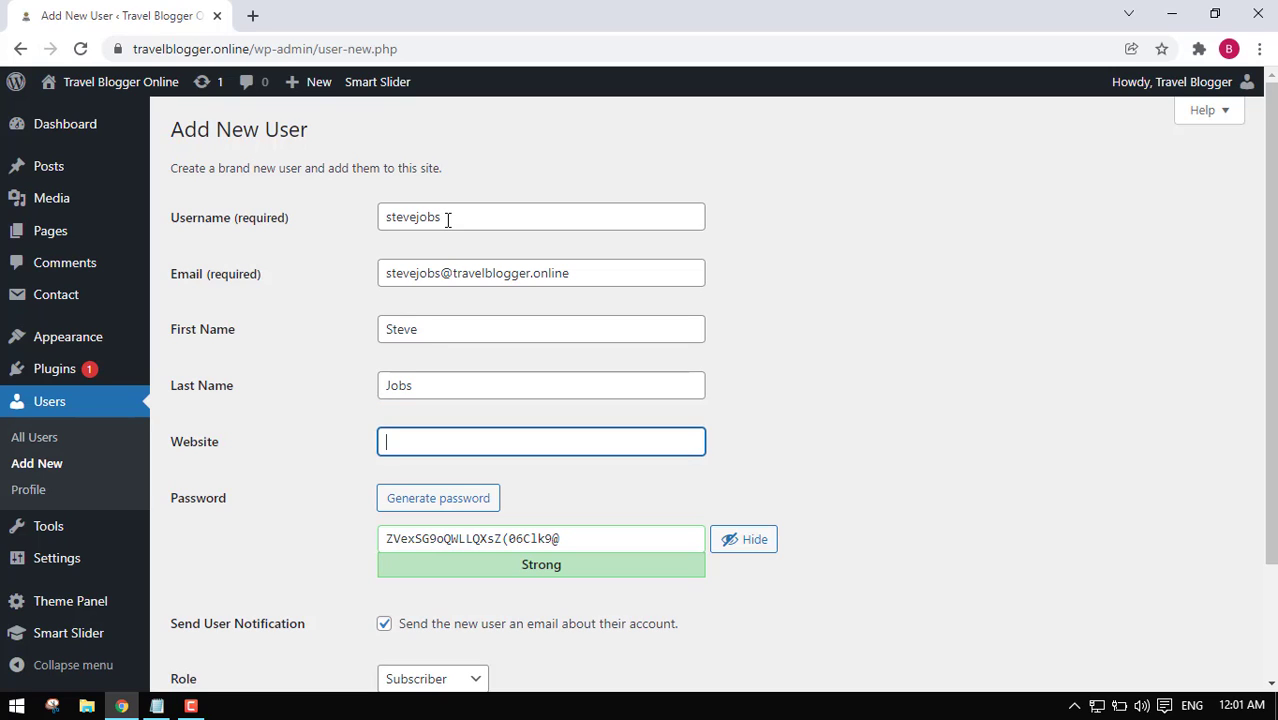
text(www.stevejobs.com)
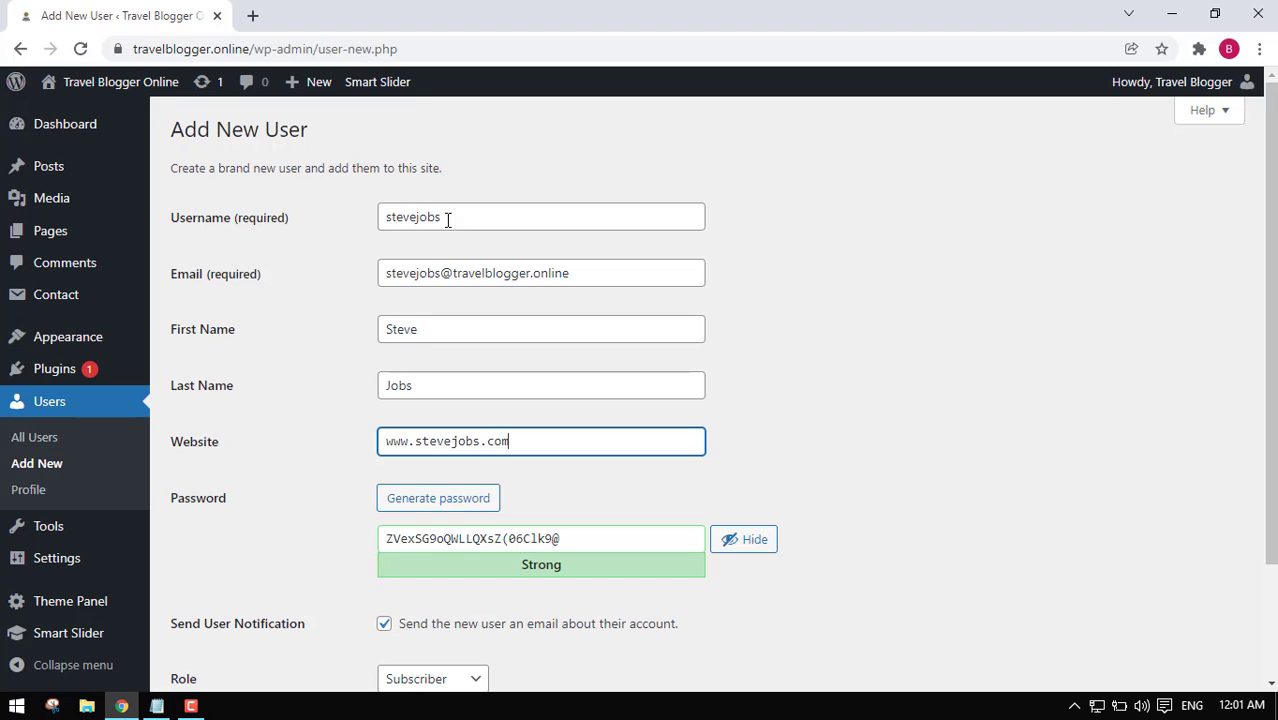
Replace the generated password with a masked custom one and set the role to Editor.
scroll(315, 471, down, 3)
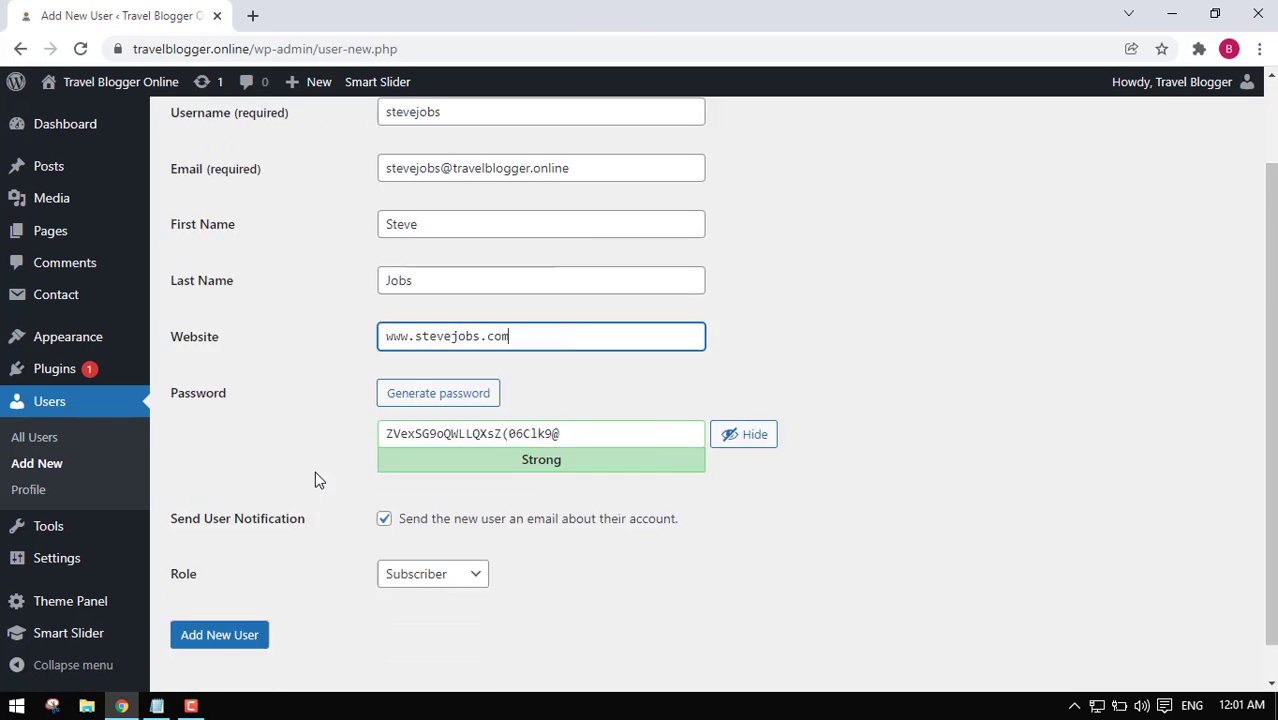
triple_click(581, 397)
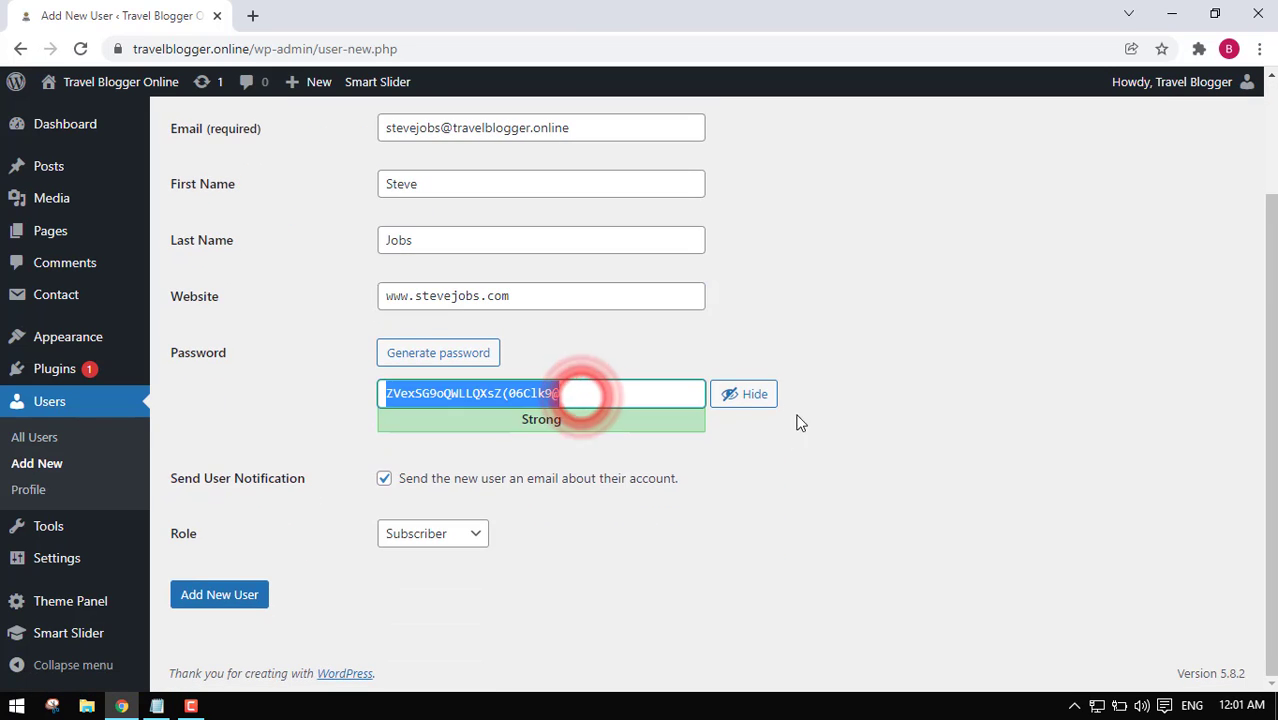
click(735, 392)
triple_click(609, 396)
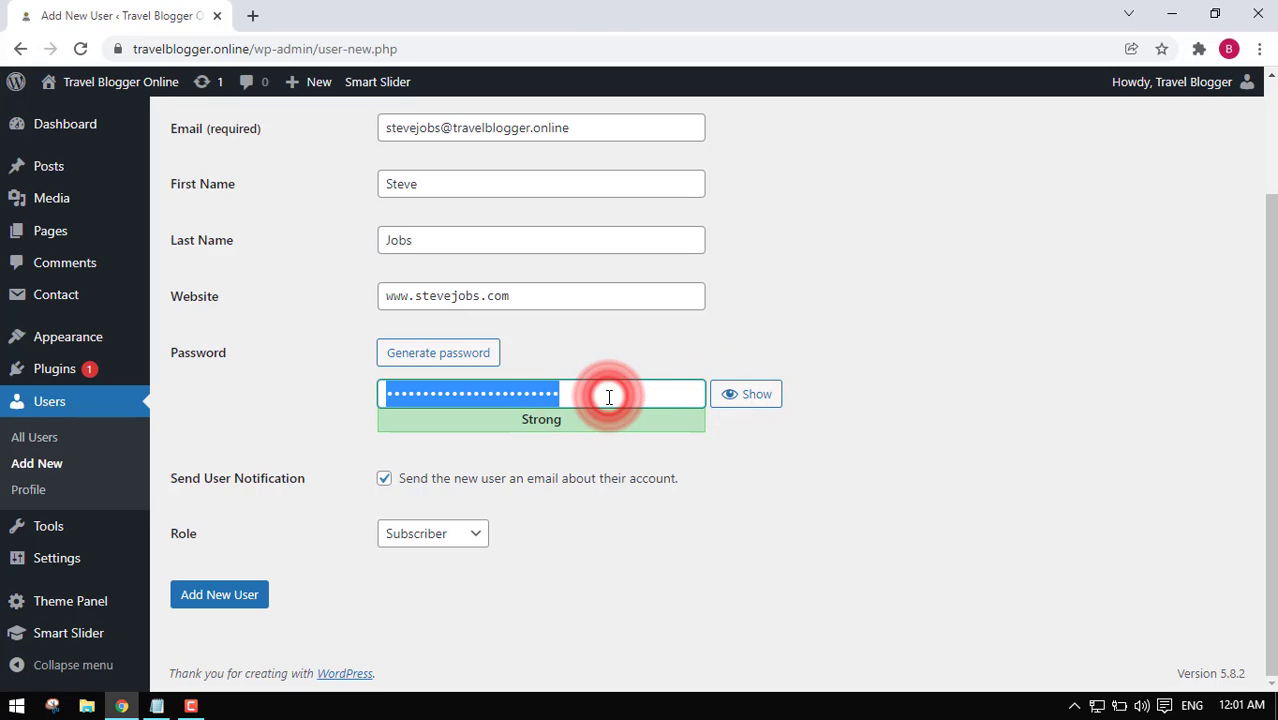
key(BackSpace)
text(•••••••)
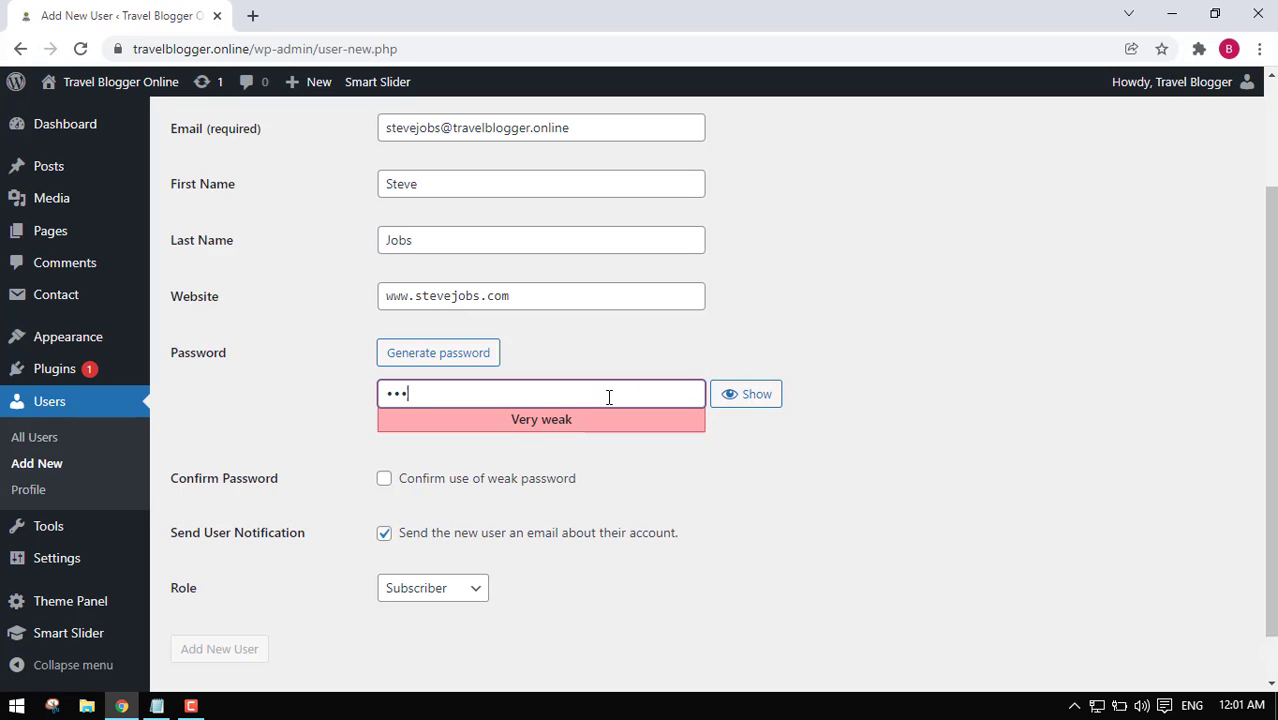
text(•••••••••)
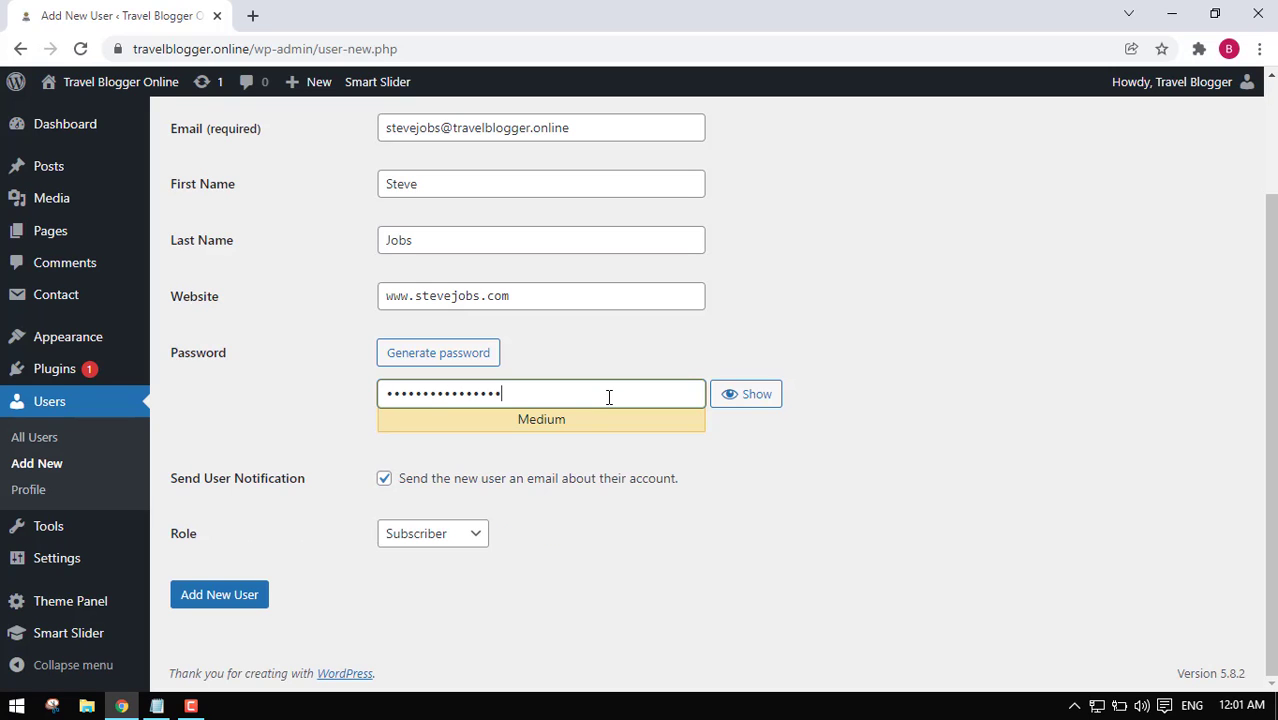
click(445, 533)
click(438, 613)
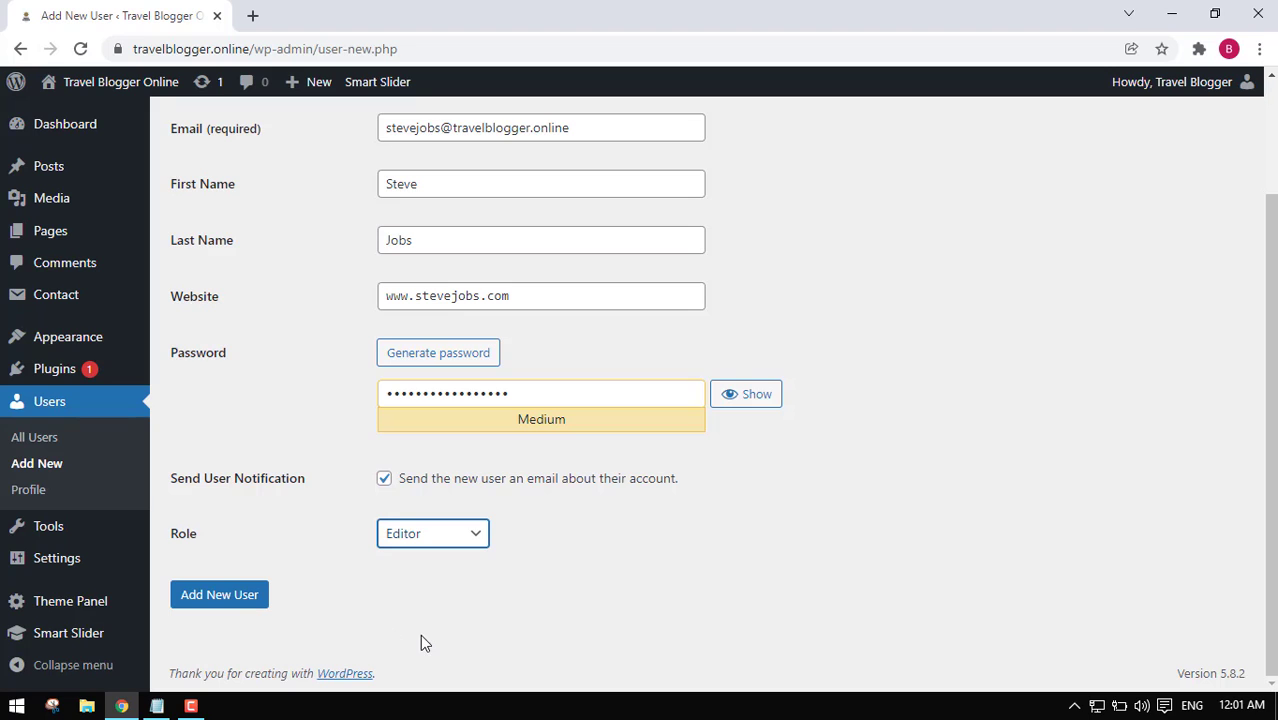
Submit the Editor account and review the three users in the Users list.
click(217, 596)
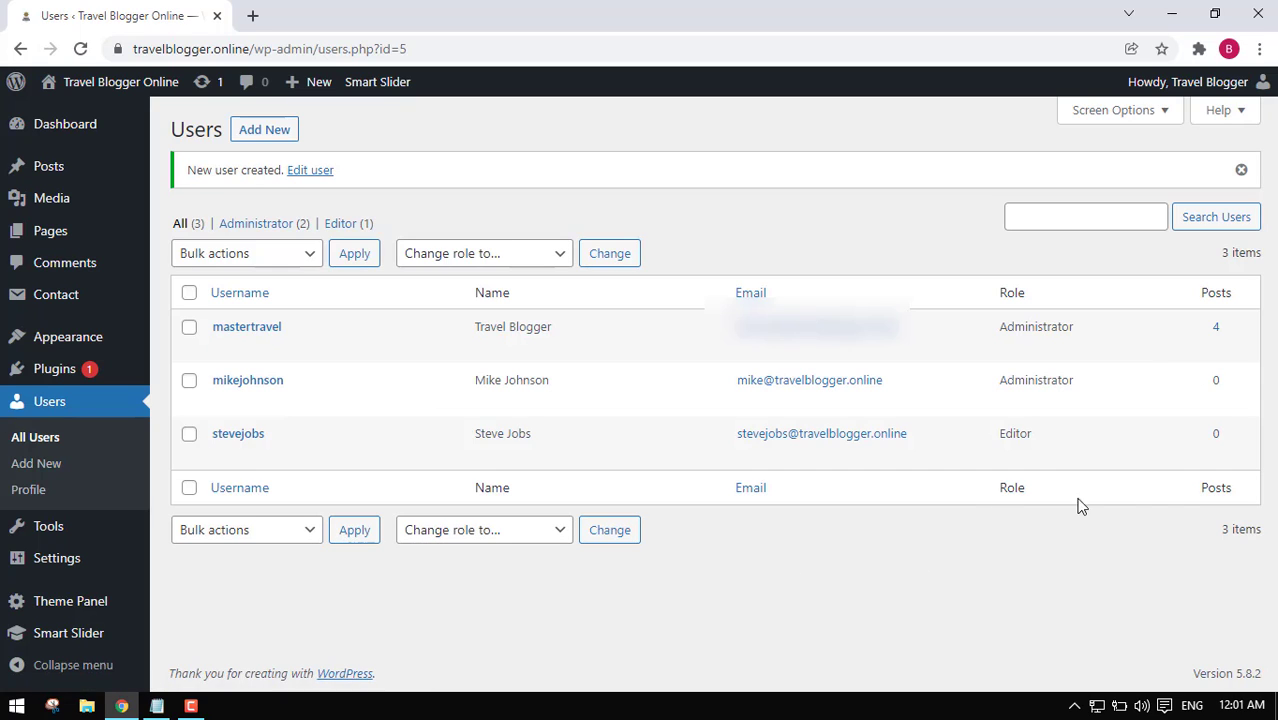
mouse_move(727, 443)
mouse_move(458, 402)
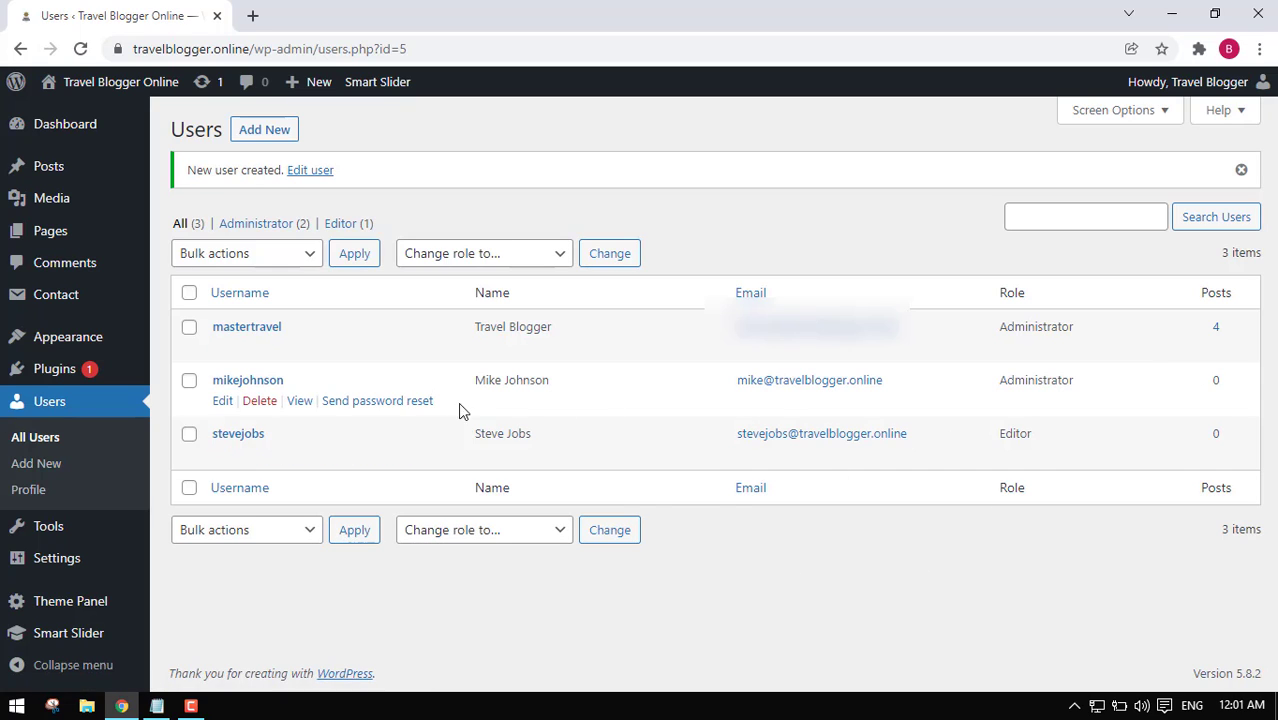